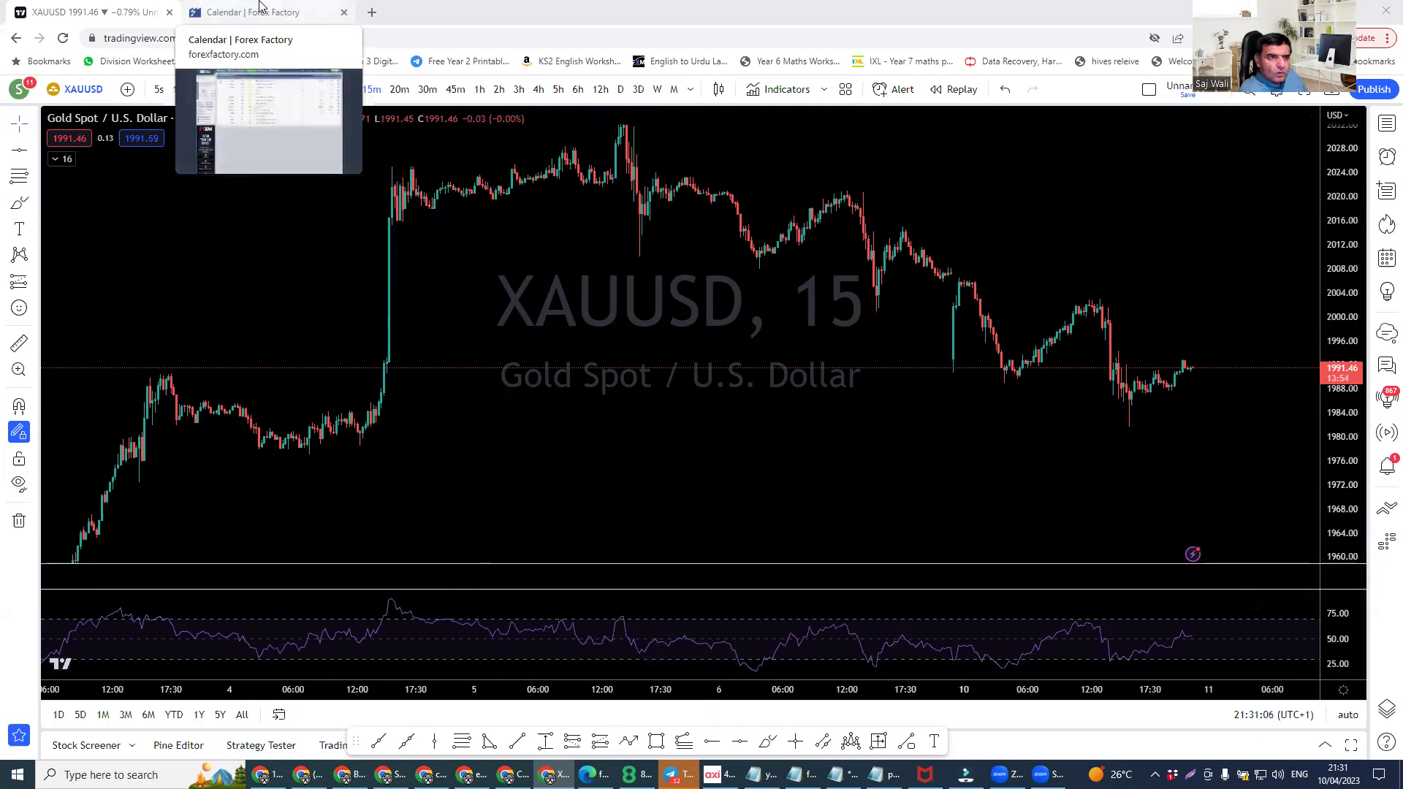
- Review the April 7 and April 10 events on the Forex Factory calendar, including the details of Average Hourly Earnings m/m
left_click(304, 9)
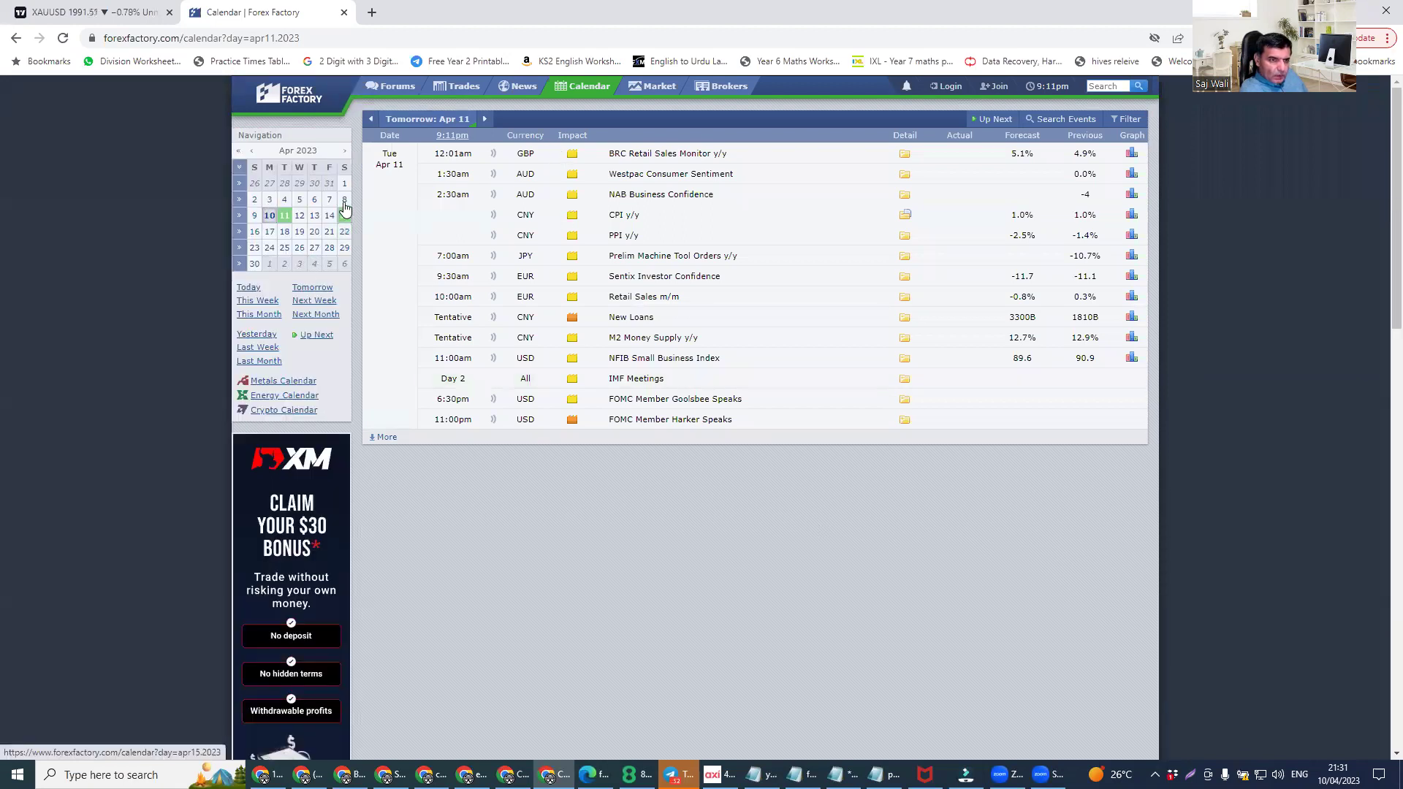
left_click(330, 201)
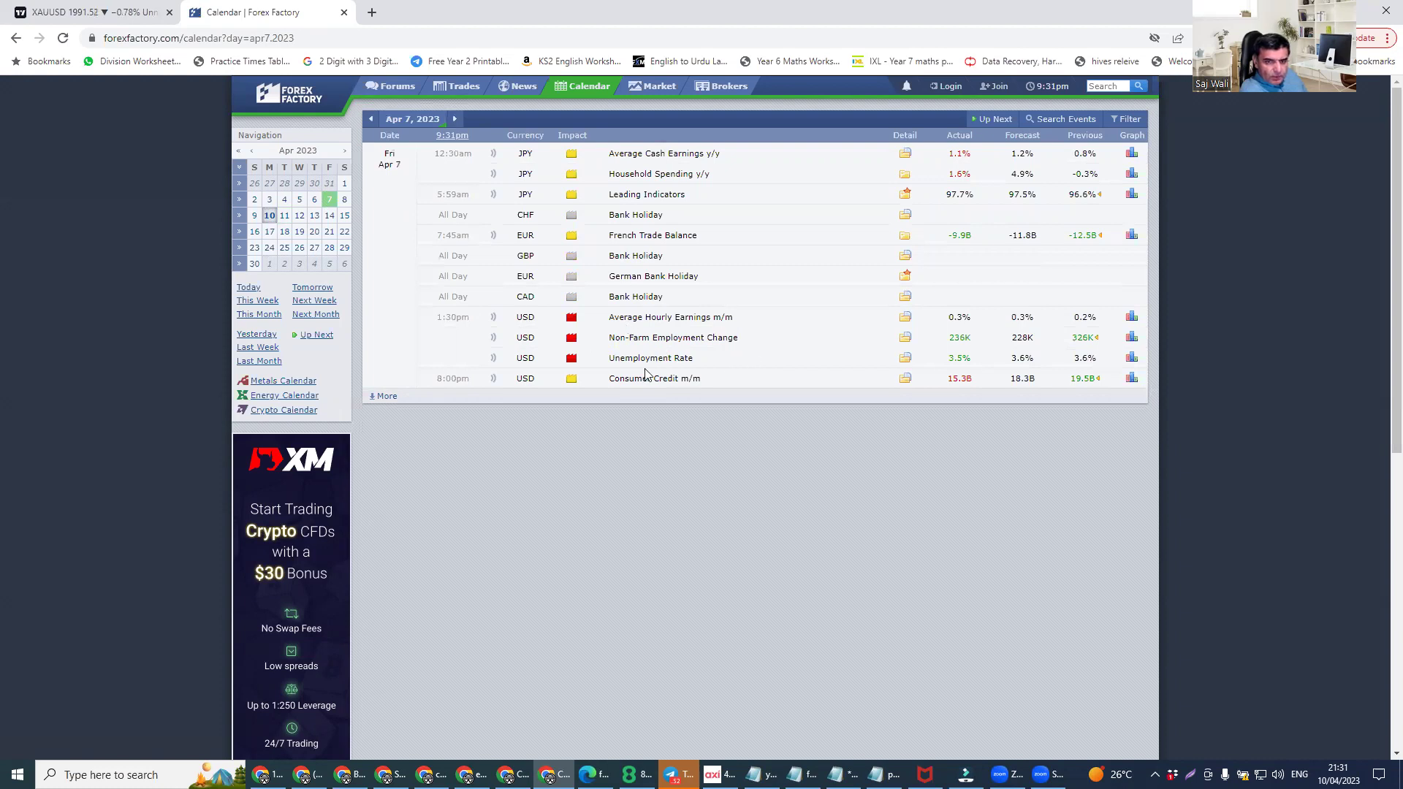
left_click(942, 371)
left_click(944, 340)
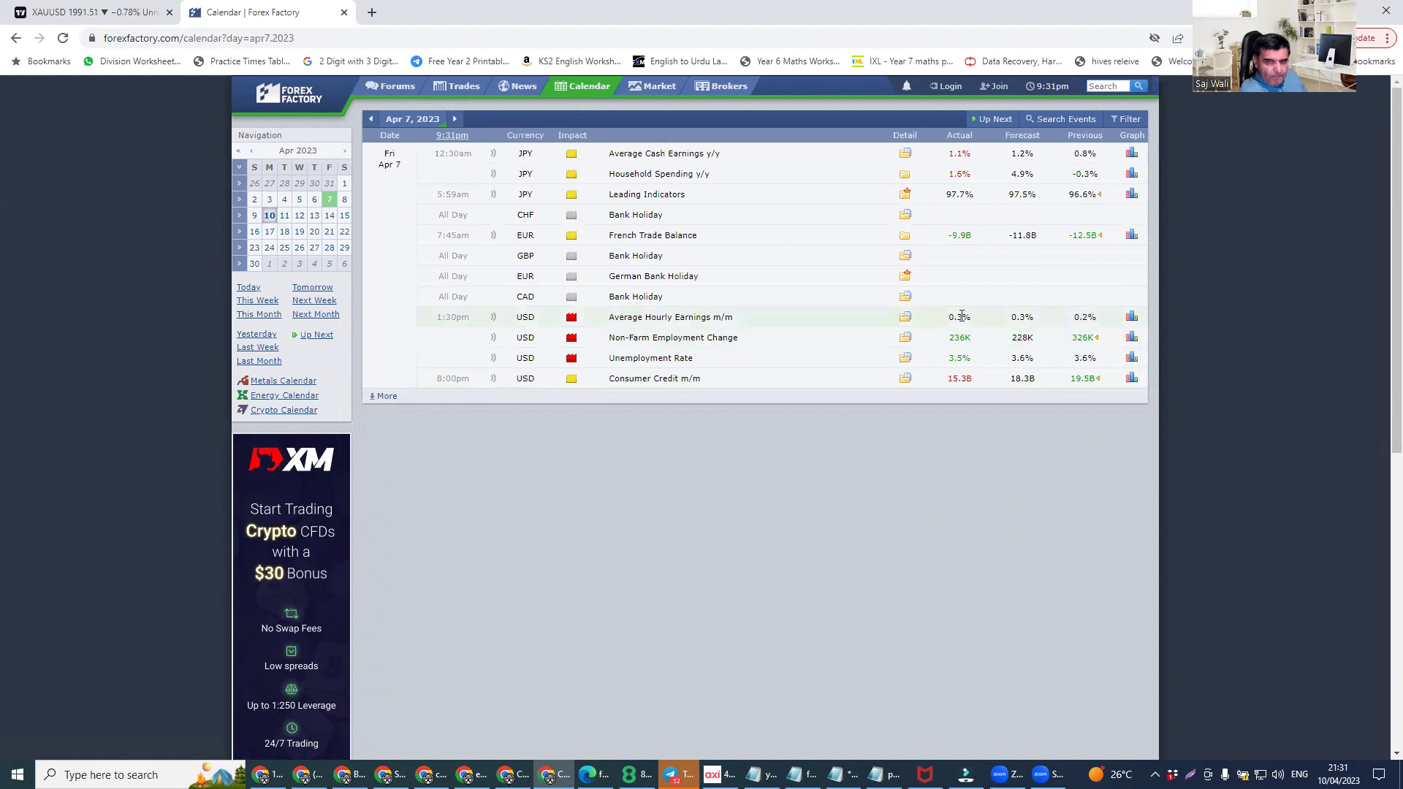
left_click(906, 320)
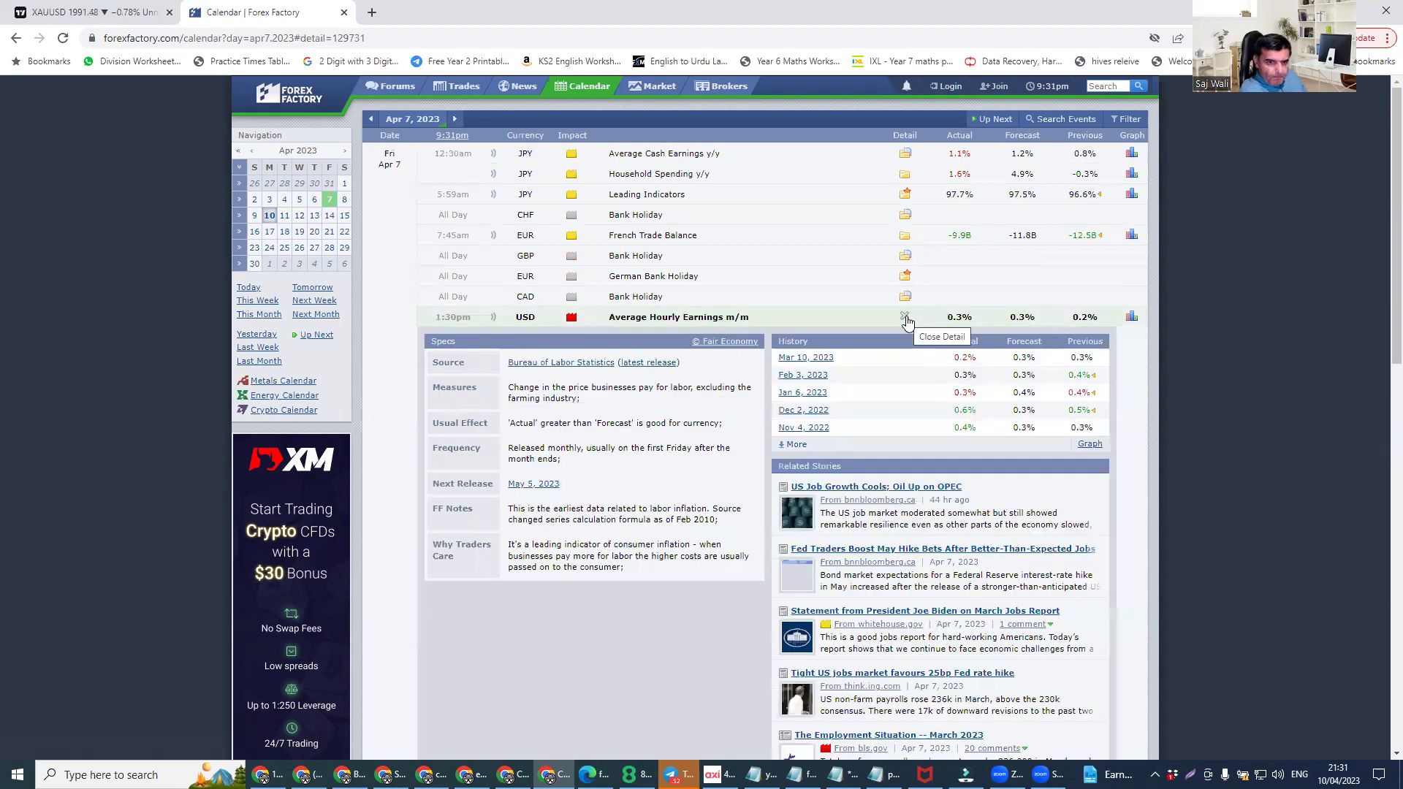
left_click(906, 319)
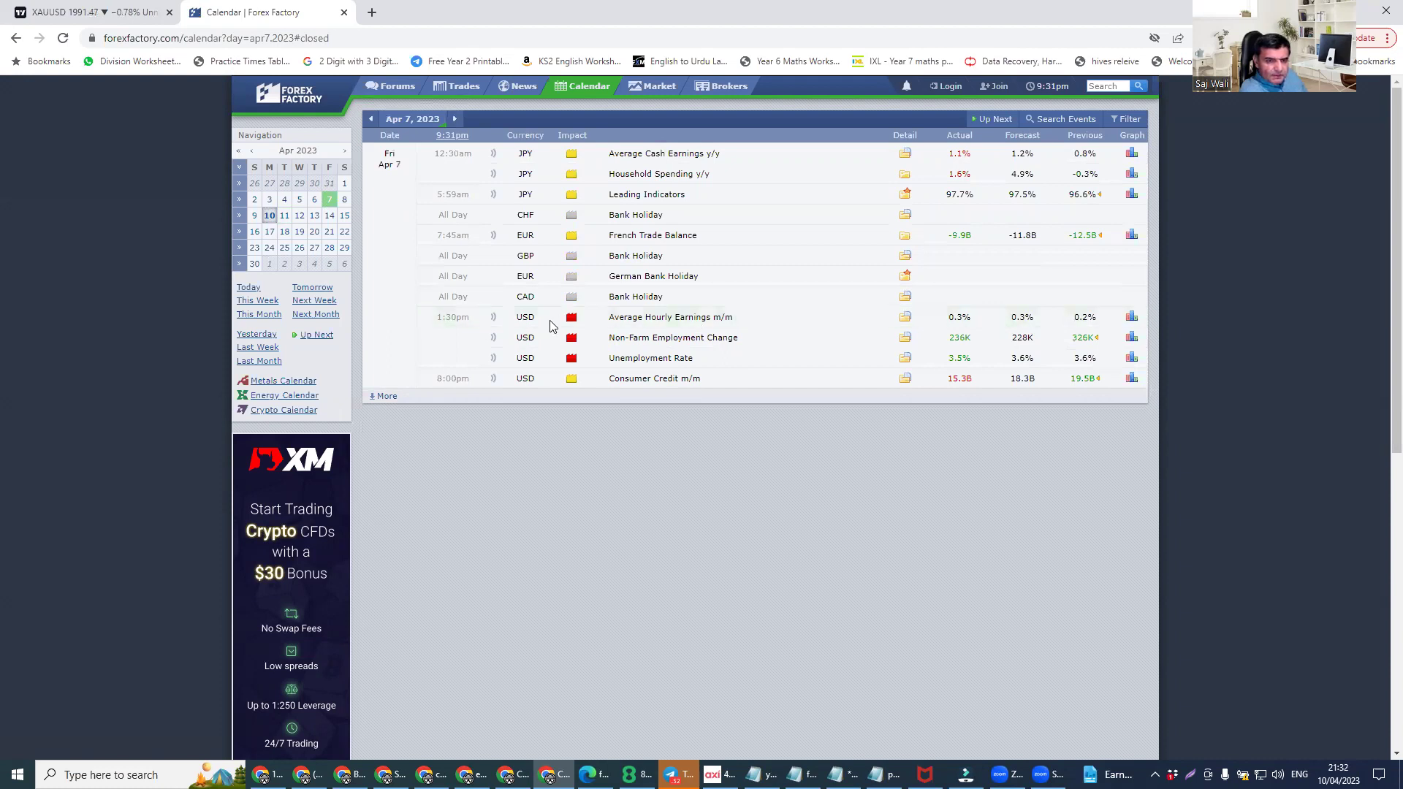
left_click(269, 216)
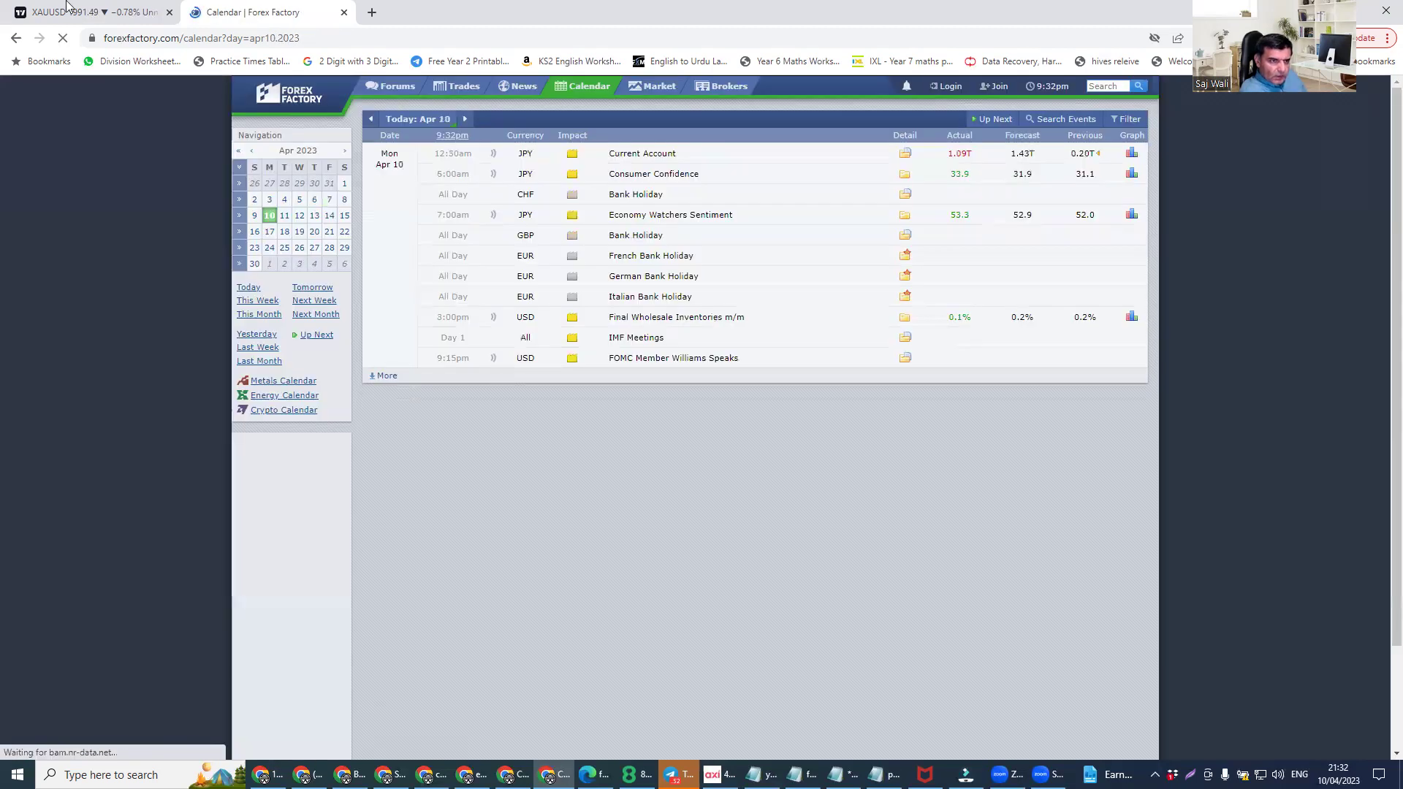
- Switch to the TradingView XAUUSD chart and examine the recent candles on the daily timeframe
left_click(86, 12)
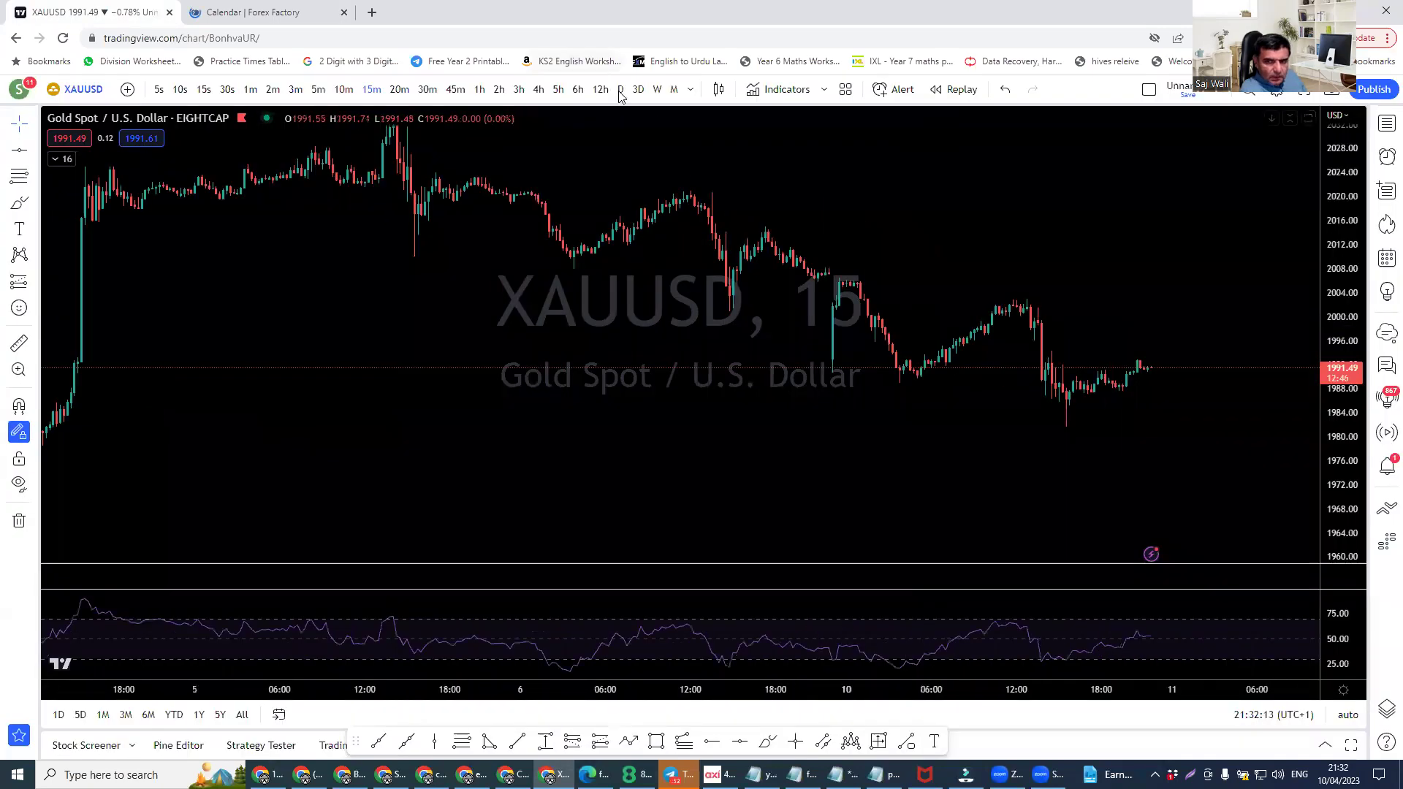
left_click(621, 90)
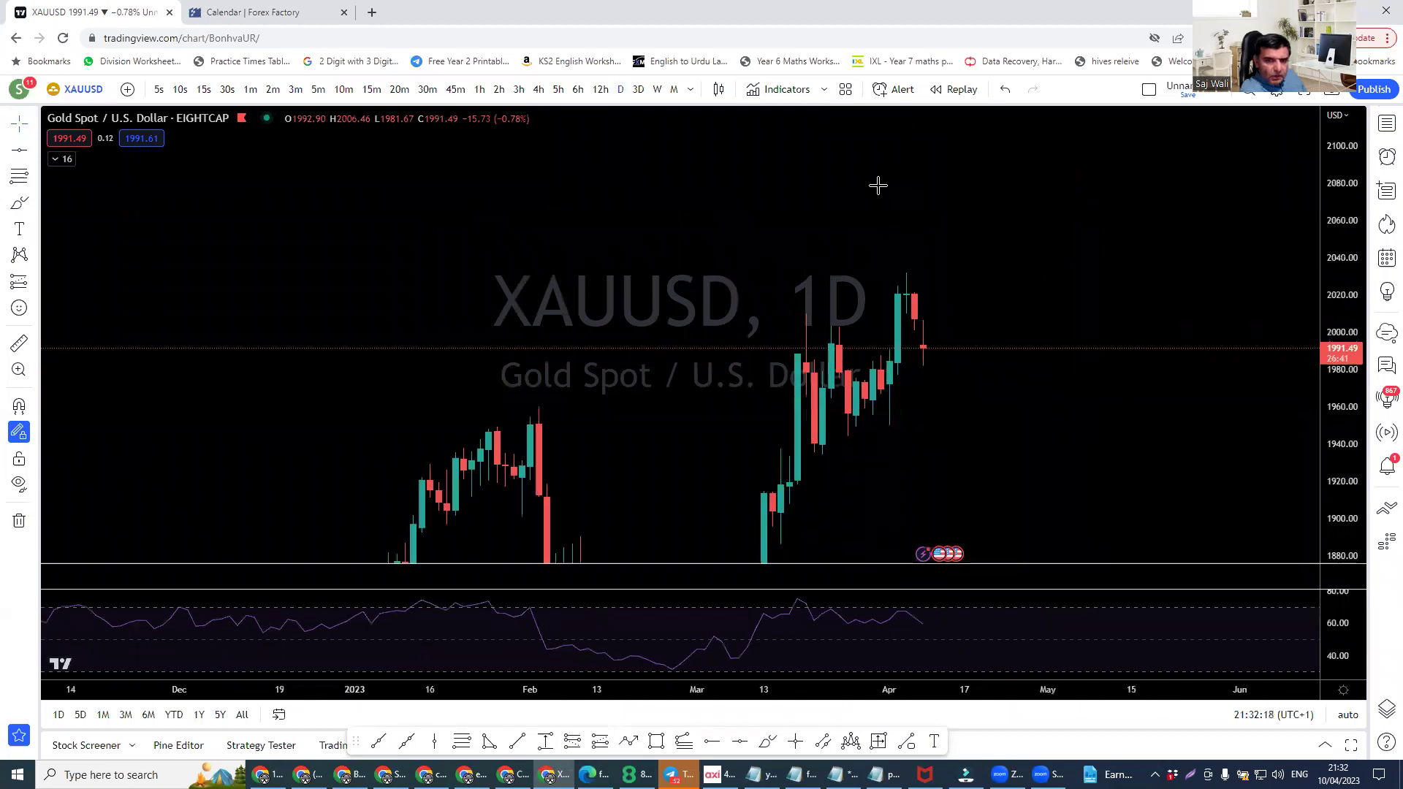
scroll(814, 211, "up", 2)
left_click_drag(580, 190, 585, 159)
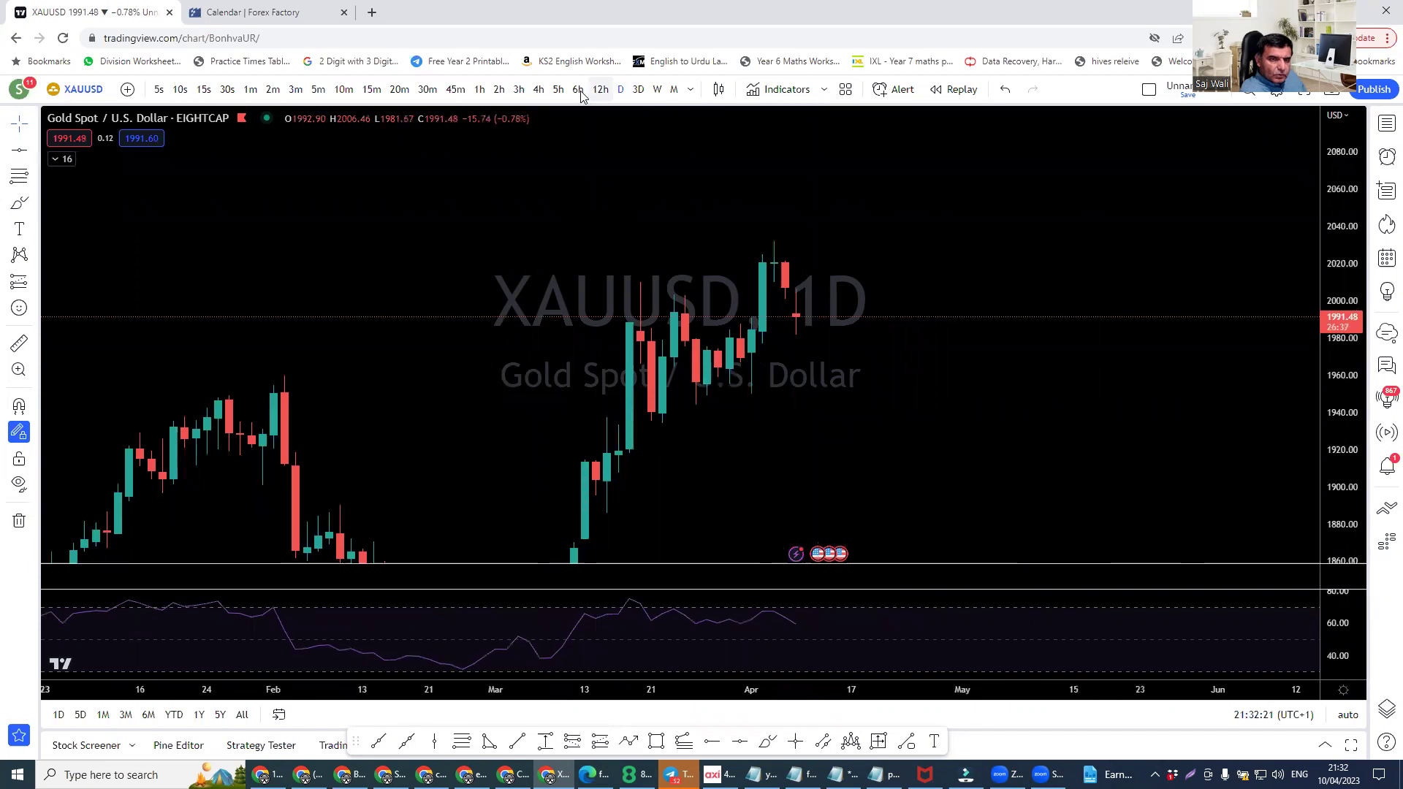
- Compare gold's recent price action on the 4-hour and daily timeframes, ending on the 4-hour chart
left_click(538, 91)
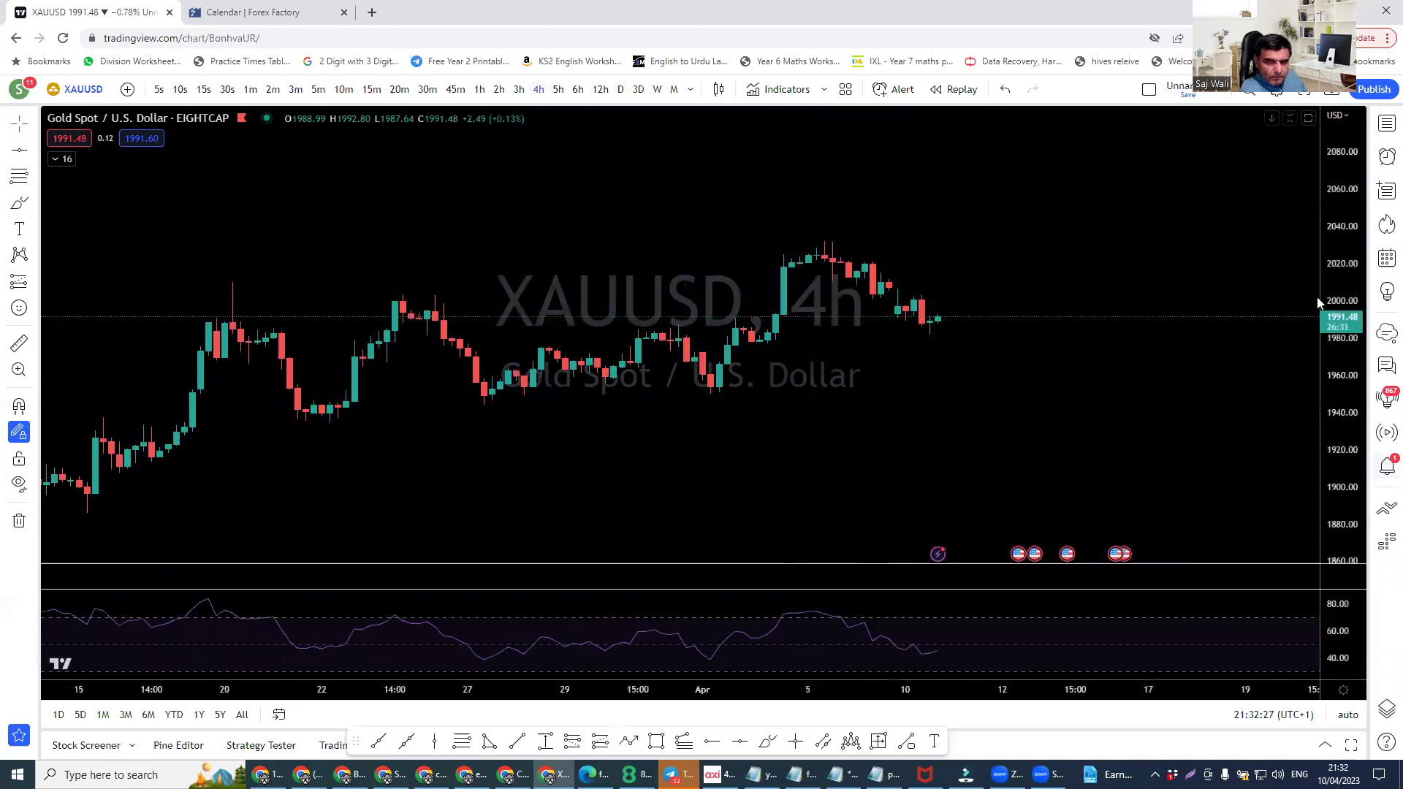
left_click_drag(1318, 297, 1284, 241)
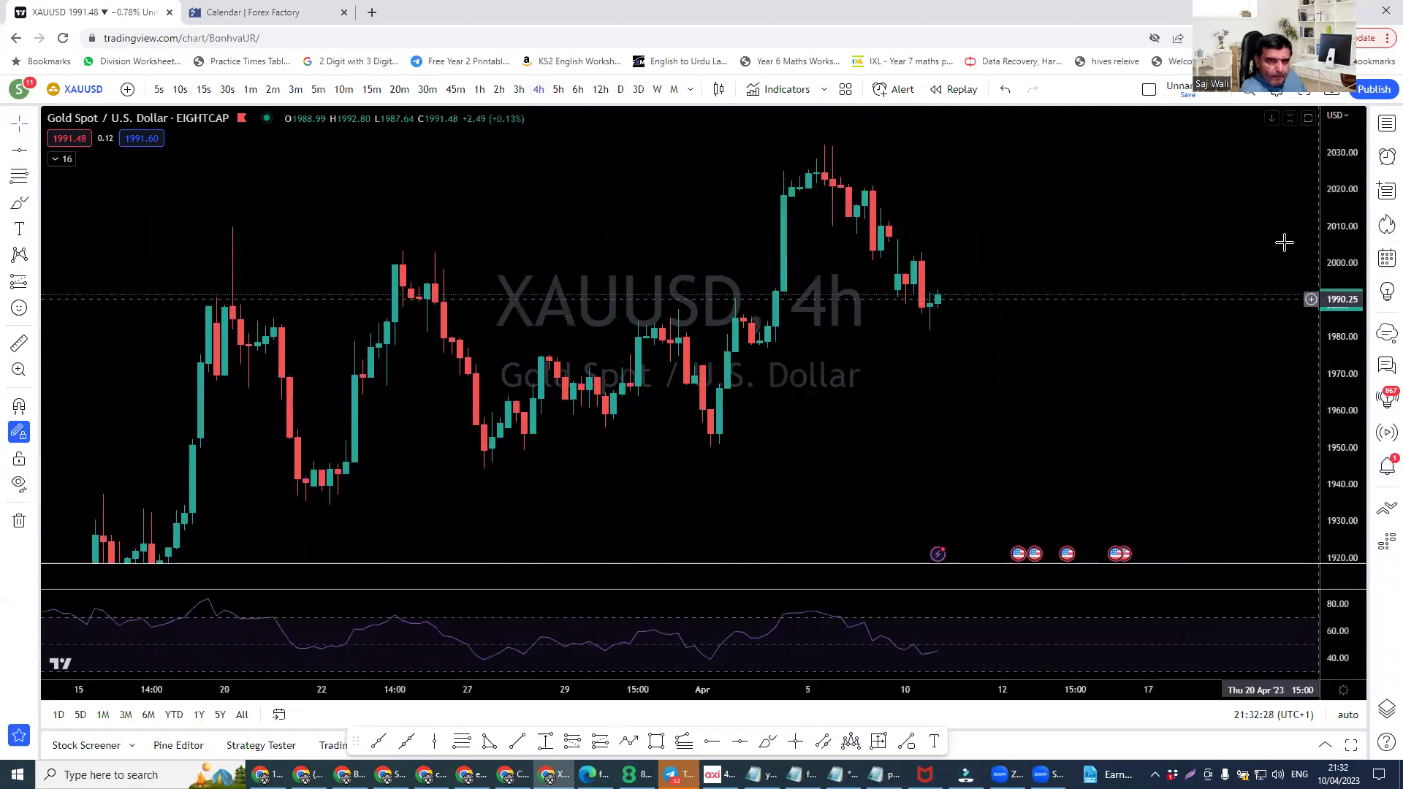
left_click(617, 91)
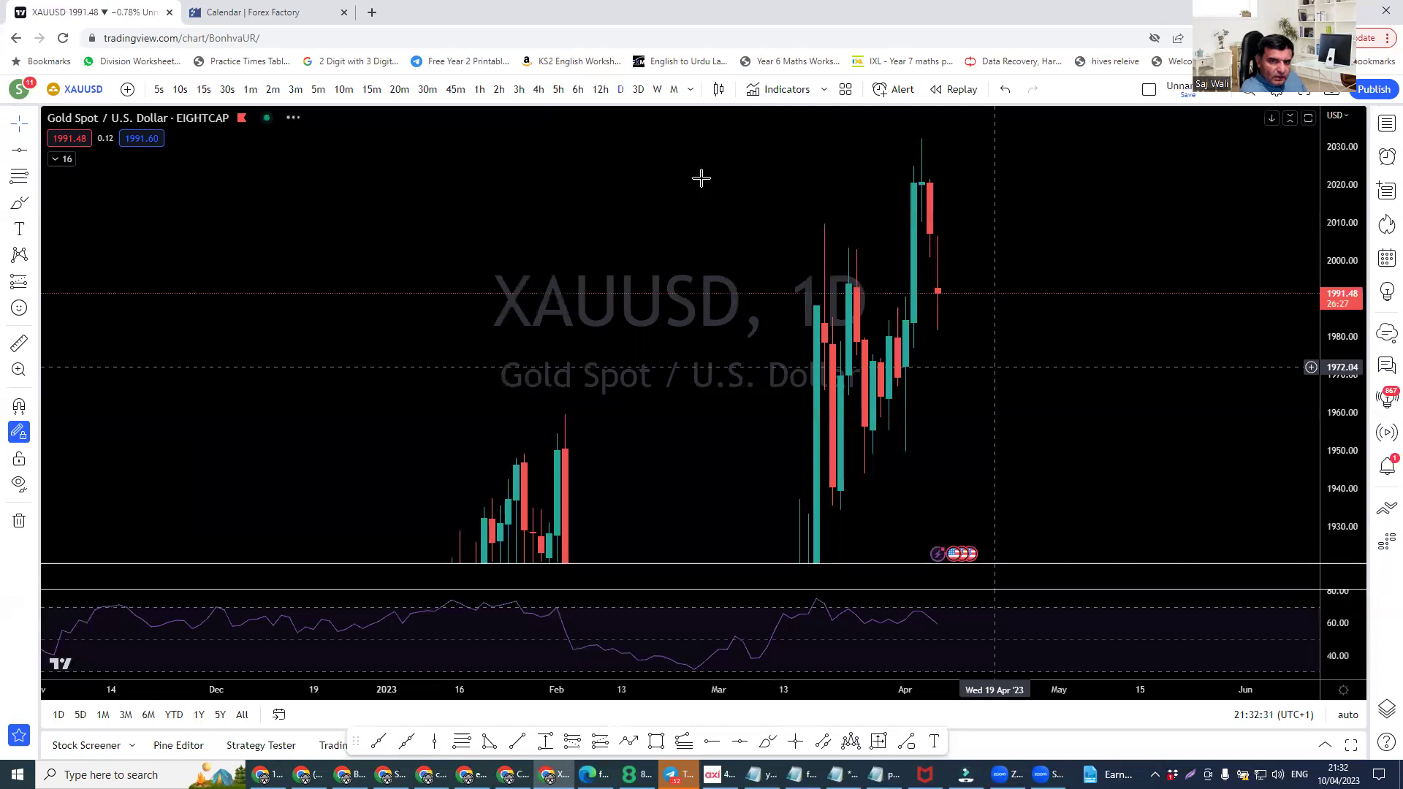
scroll(734, 187, "up", 4)
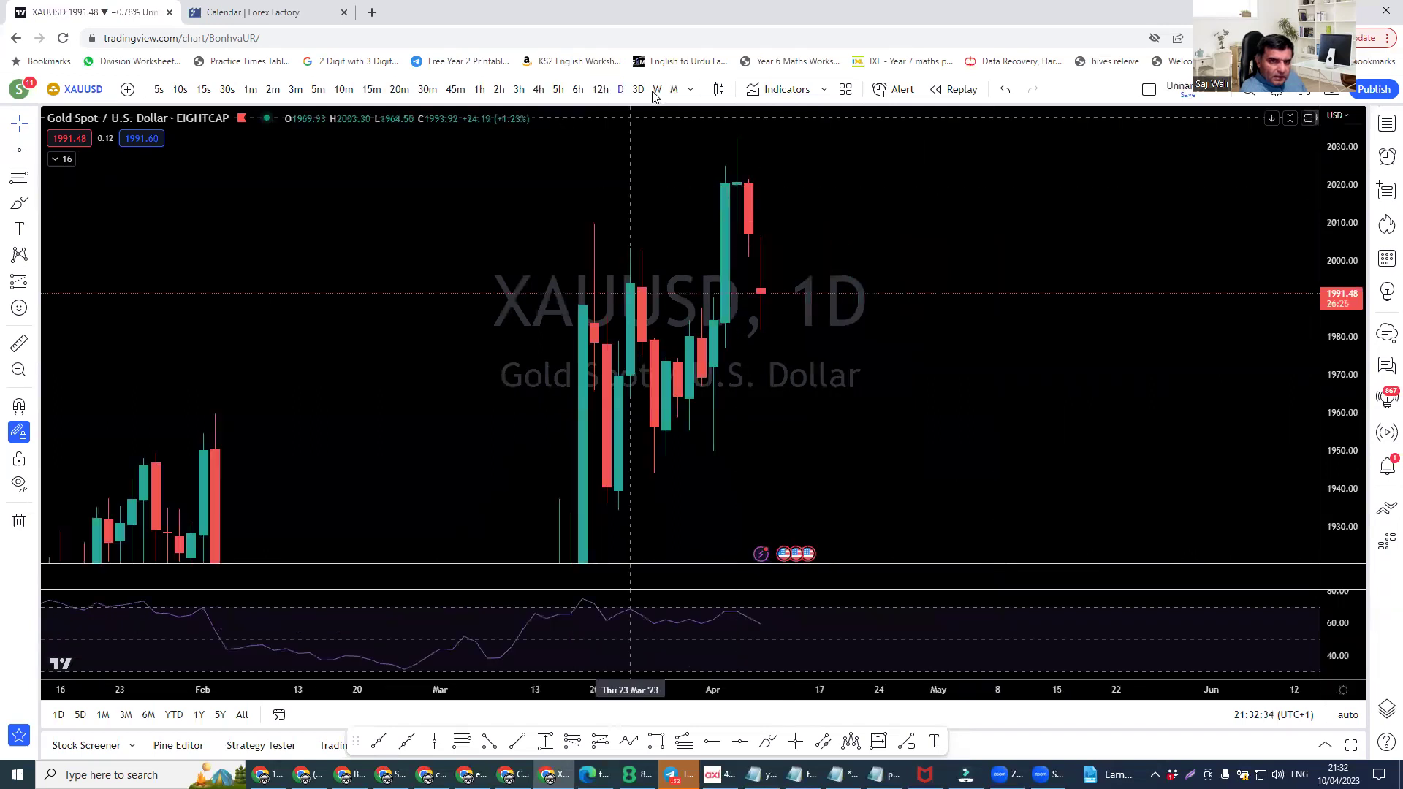
left_click(540, 89)
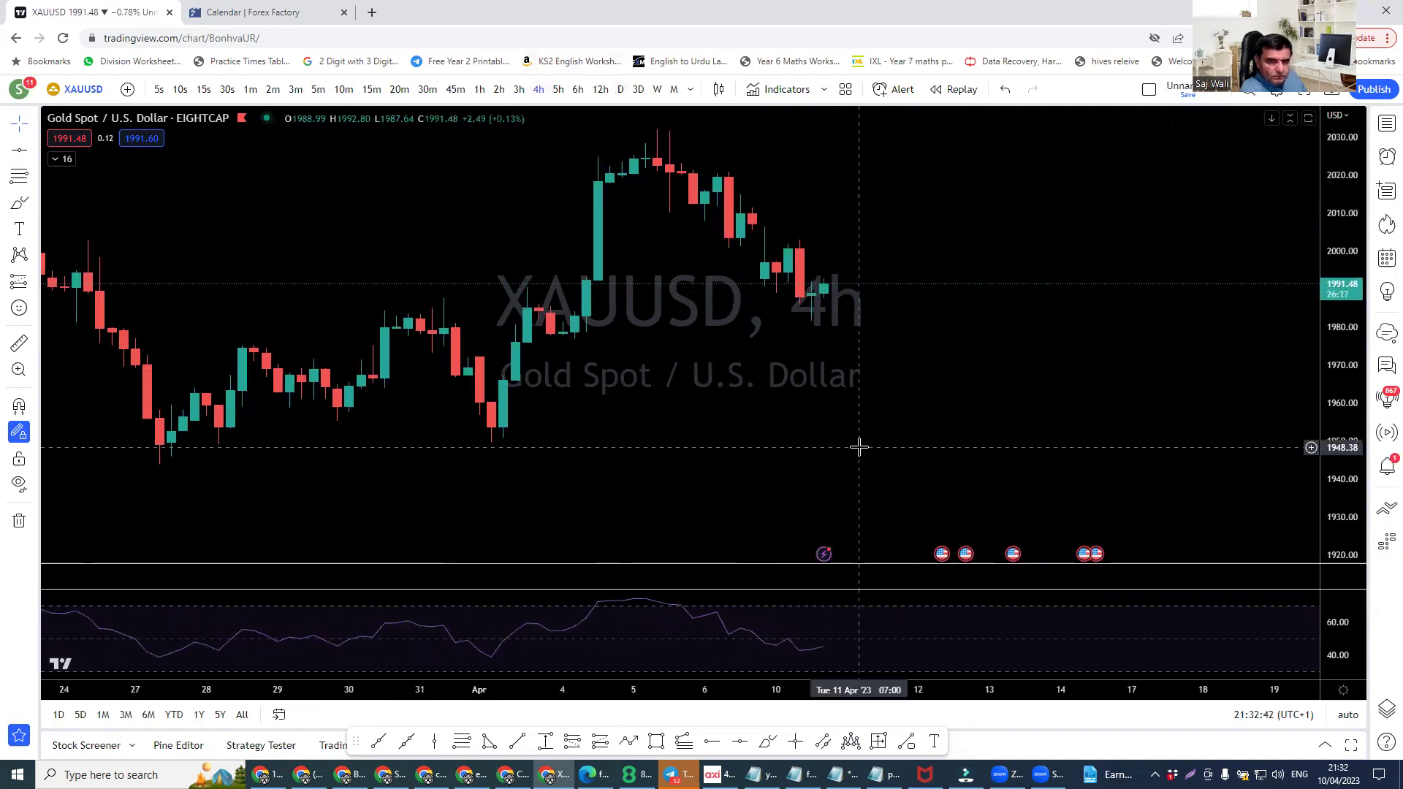
scroll(860, 447, "up", 2)
scroll(715, 269, "down", 1)
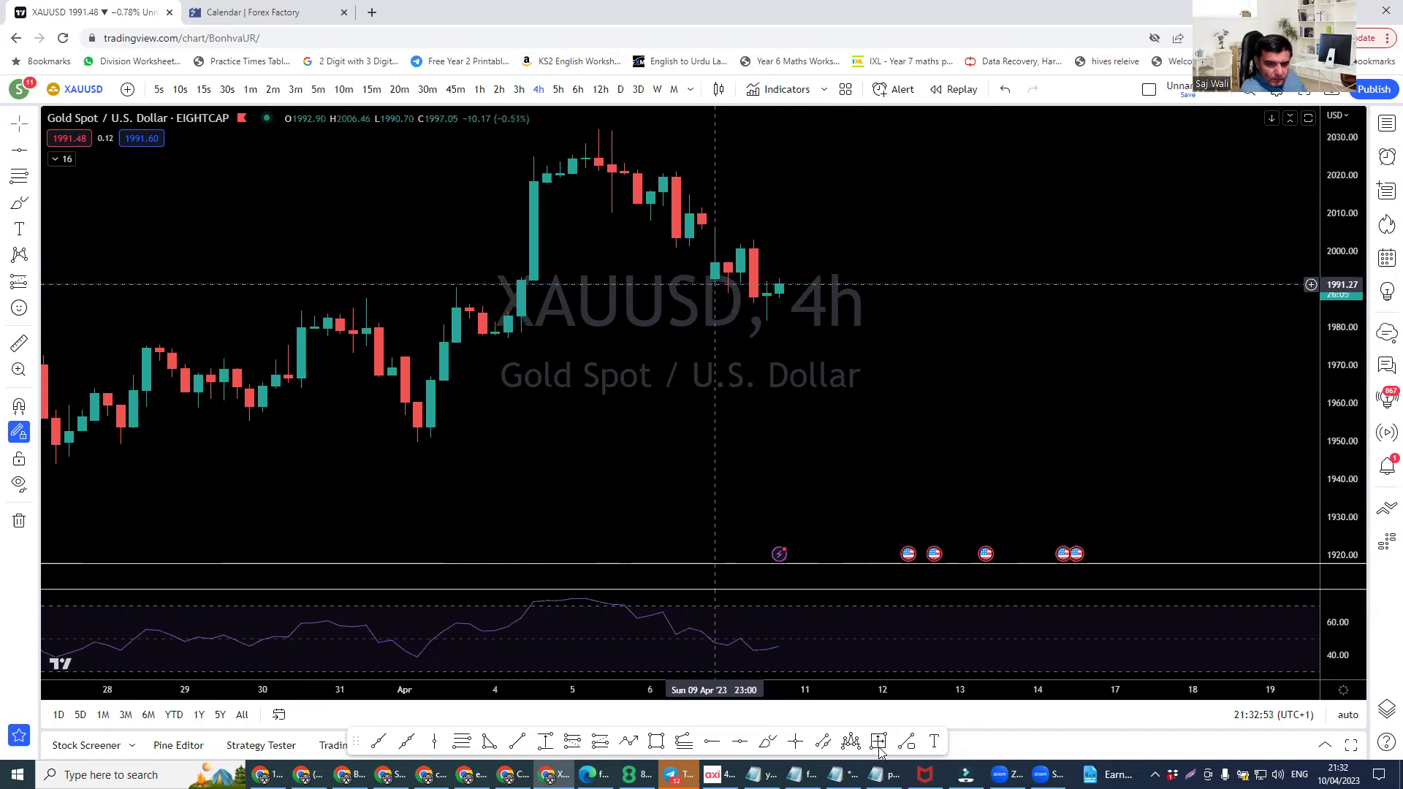
- Trace the April 10 price swings and a rising projection with the Brush, circle the latest candle, and remove all drawings
left_click(796, 741)
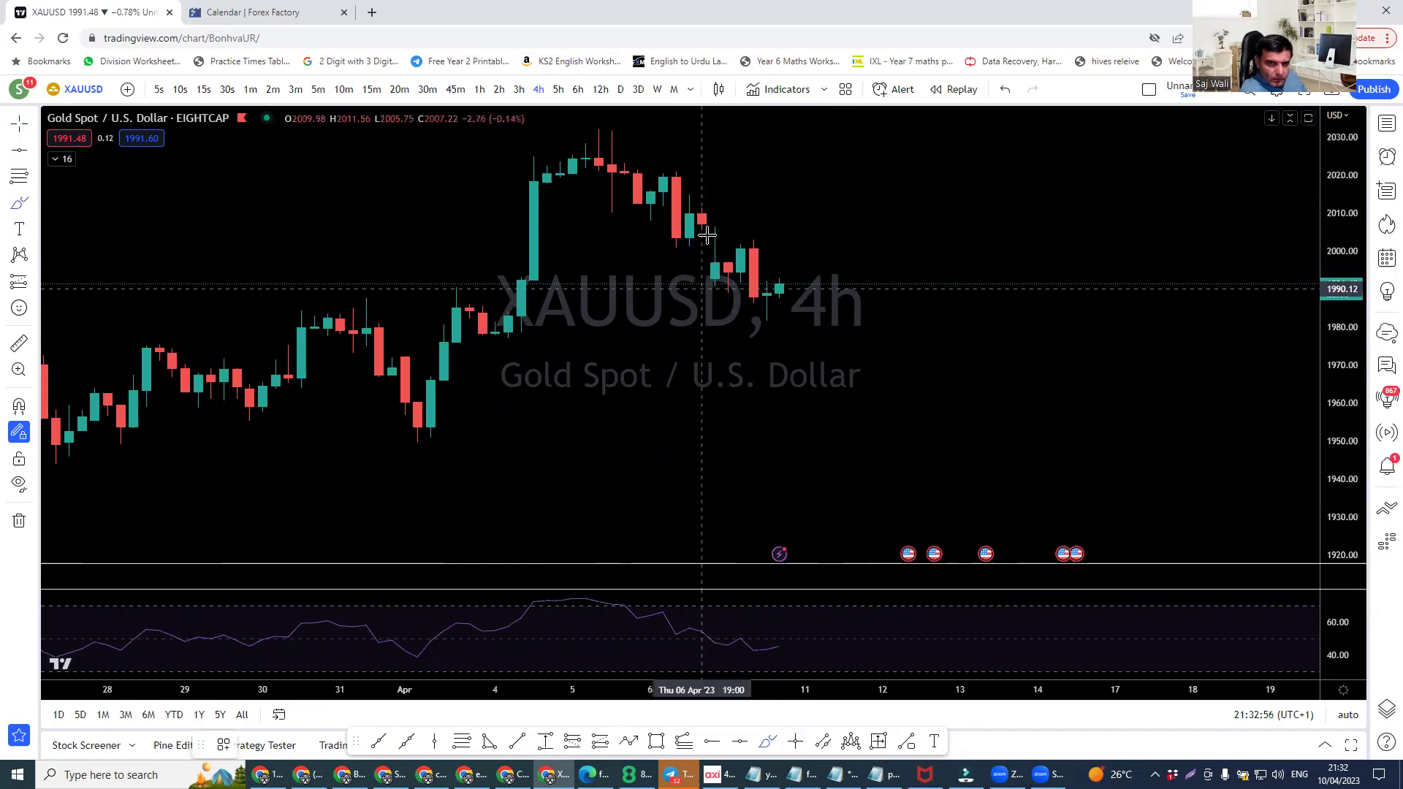
mouse_move(712, 236)
left_mouse_down()
mouse_move(717, 300)
mouse_move(752, 238)
mouse_move(766, 325)
left_mouse_up()
mouse_move(785, 276)
left_mouse_down()
mouse_move(757, 295)
mouse_move(780, 284)
left_mouse_up()
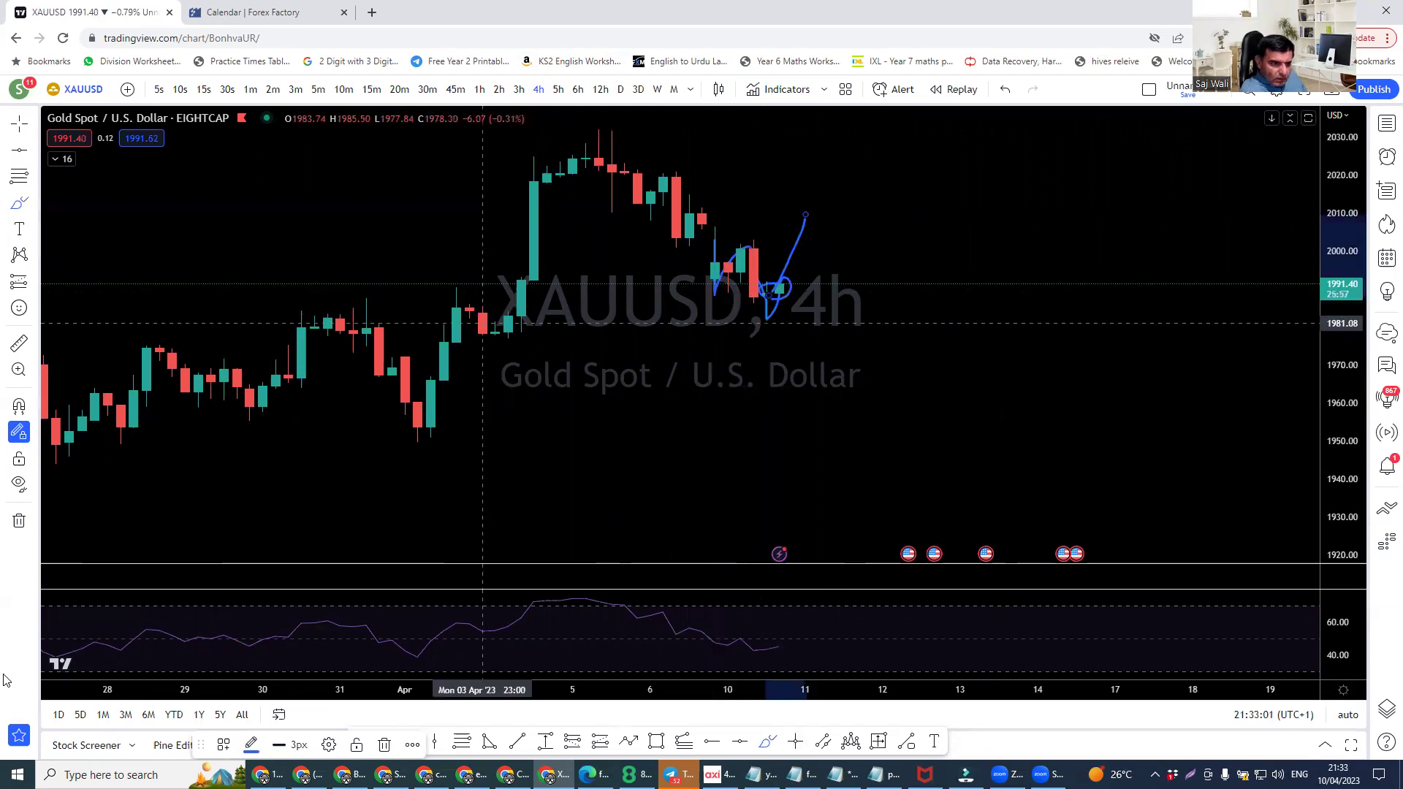
left_click(22, 520)
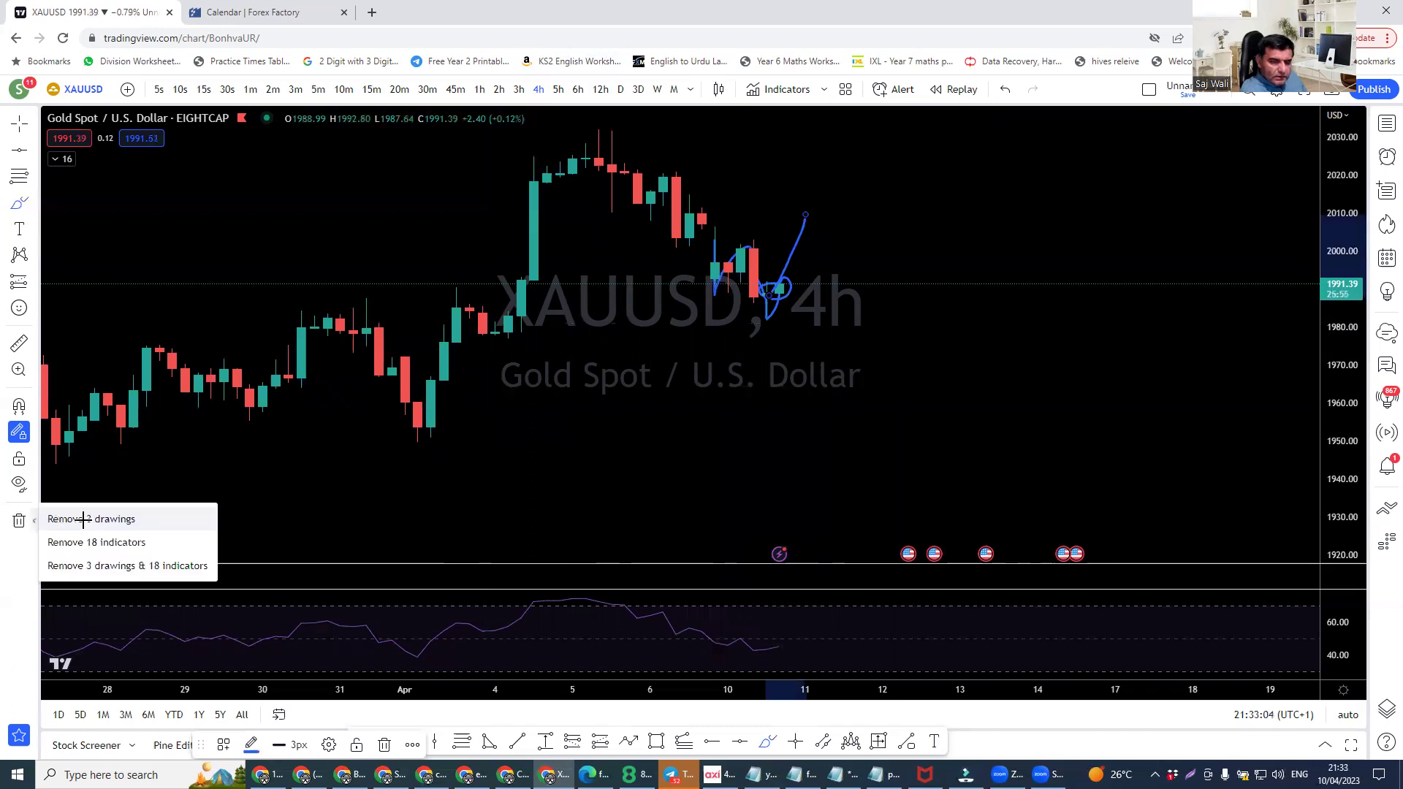
left_click(84, 518)
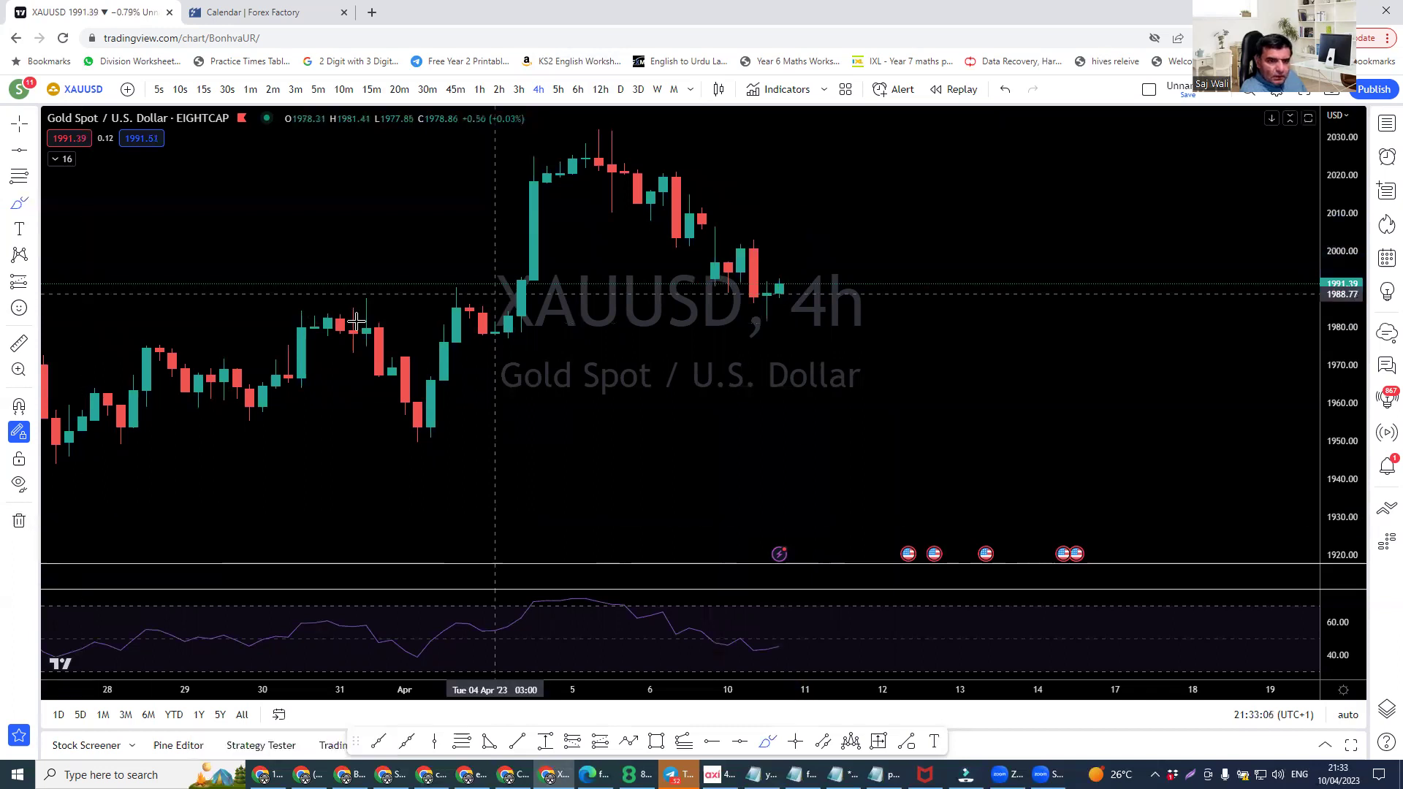
- Brush a horizontal support zone near 1980 and a circle around the April 10 candle's low, removing each drawing after use
mouse_move(303, 315)
left_mouse_down()
mouse_move(821, 325)
mouse_move(281, 314)
mouse_move(837, 318)
mouse_move(790, 323)
left_mouse_up()
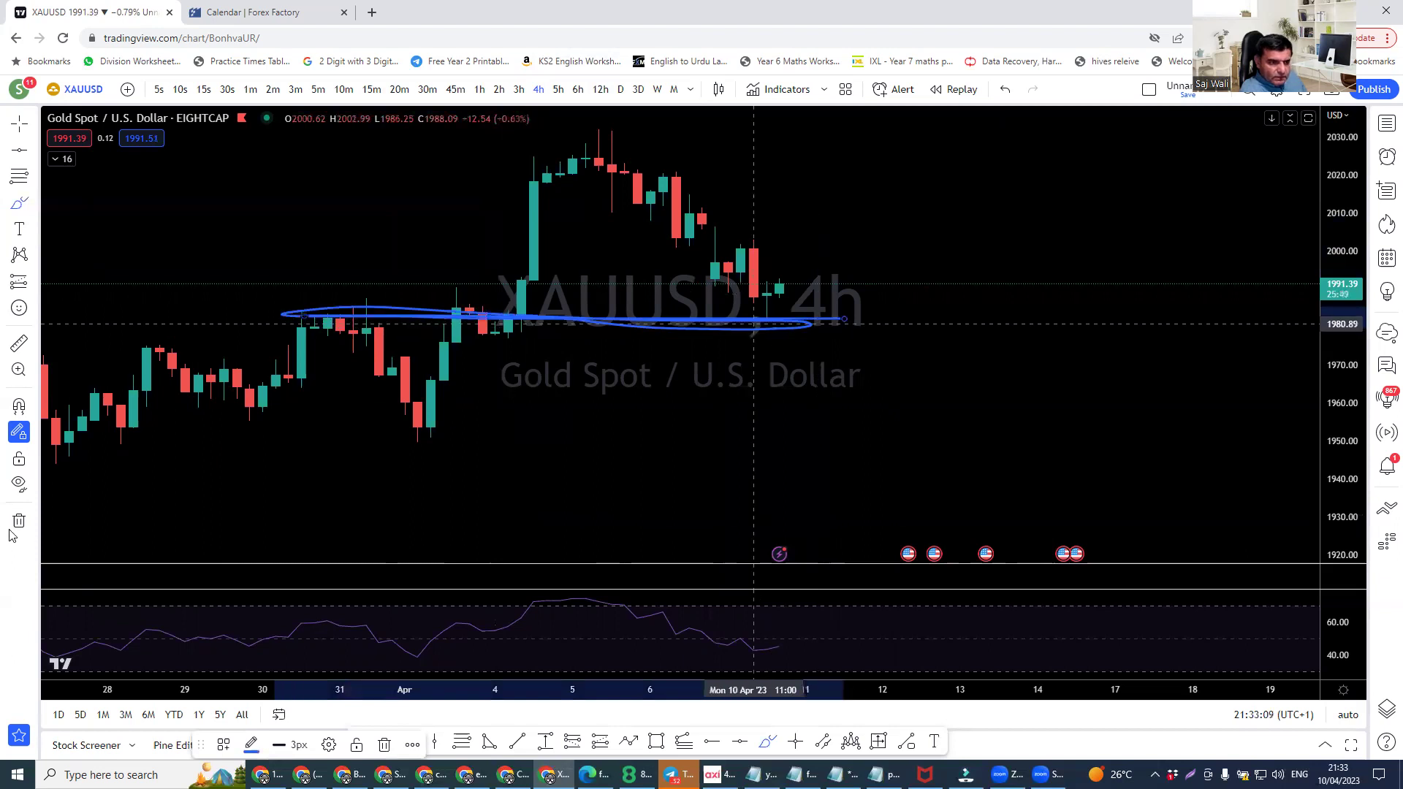
key("Delete")
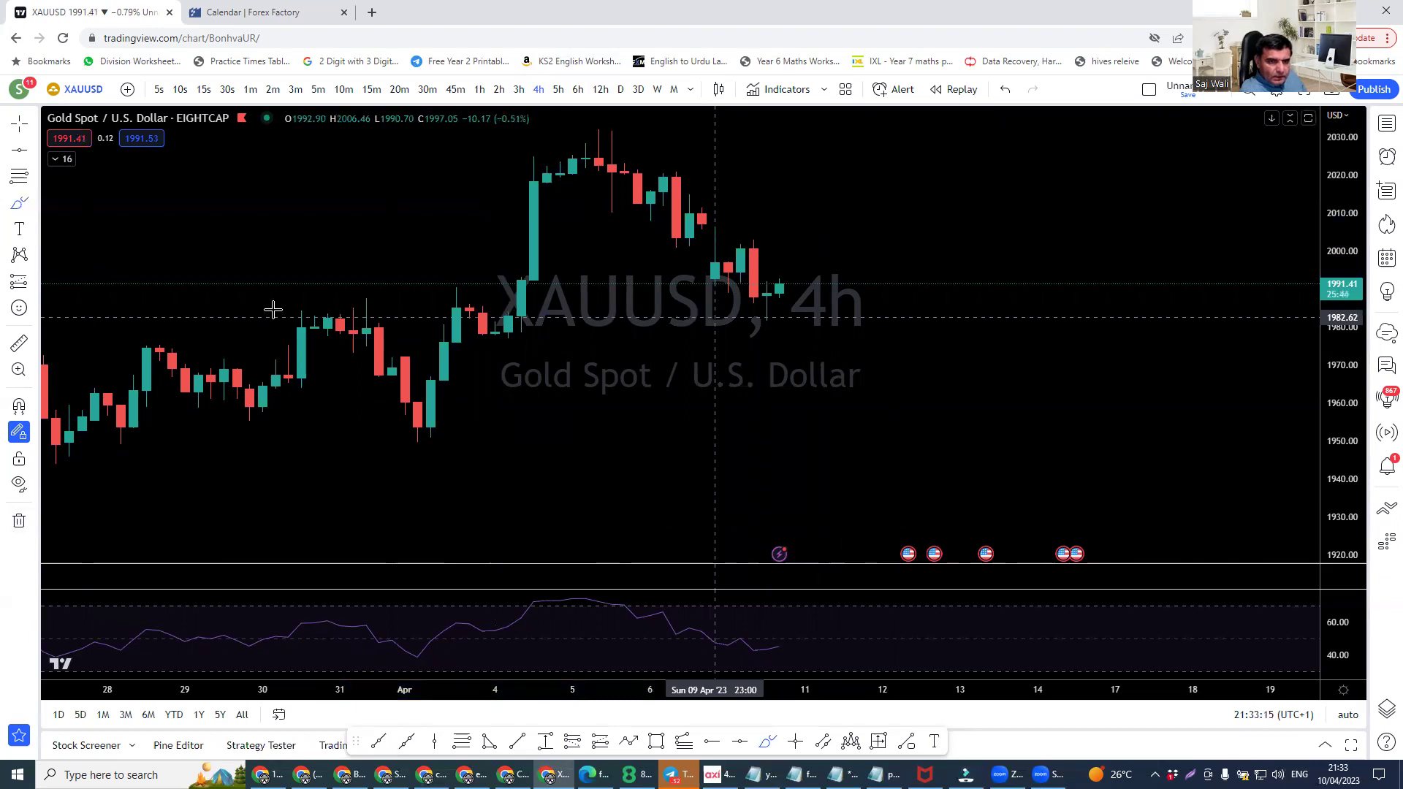
mouse_move(764, 286)
left_mouse_down()
mouse_move(761, 326)
mouse_move(766, 292)
left_mouse_up()
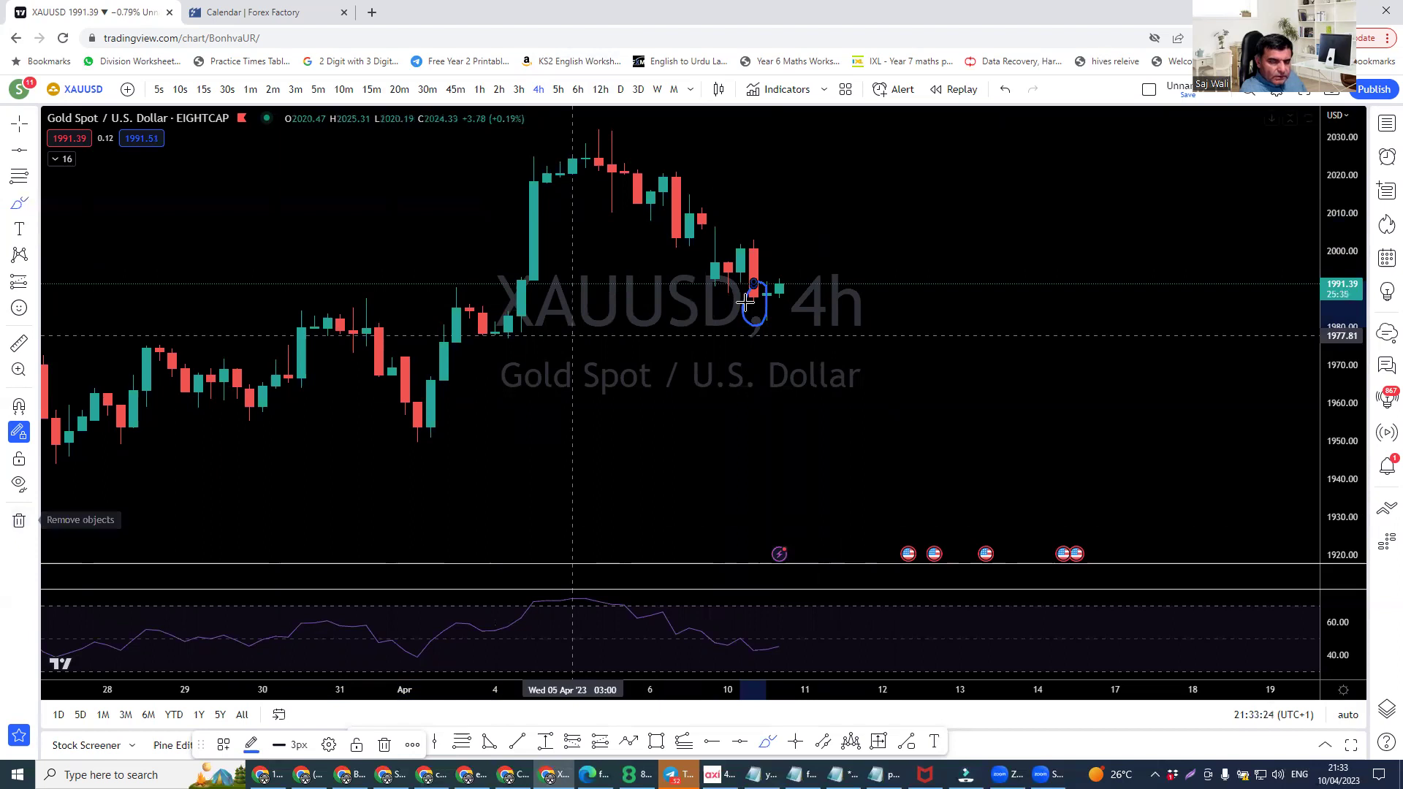
left_click(19, 522)
left_click(67, 517)
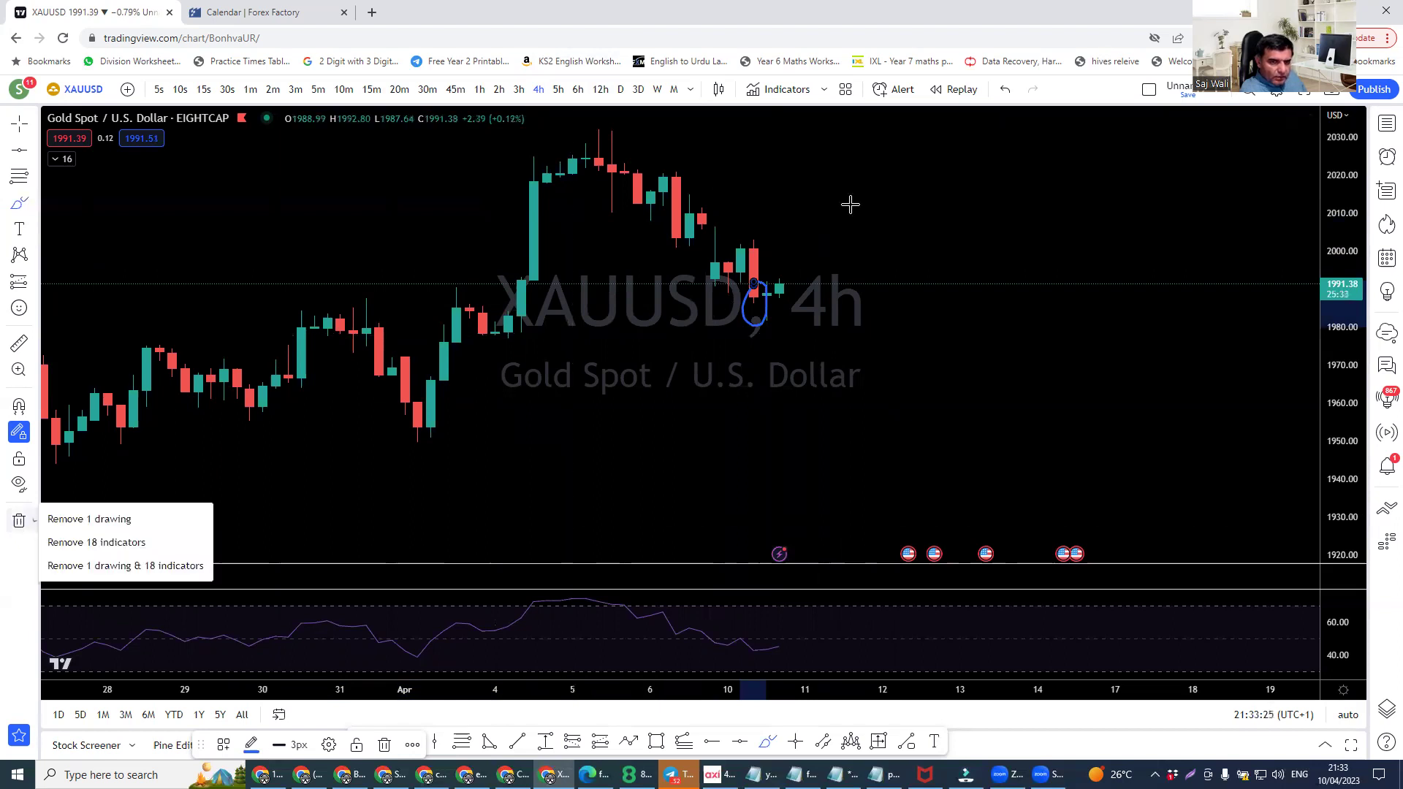
- Examine the XAUUSD chart on higher timeframes, including the weekly candles
left_click(619, 91)
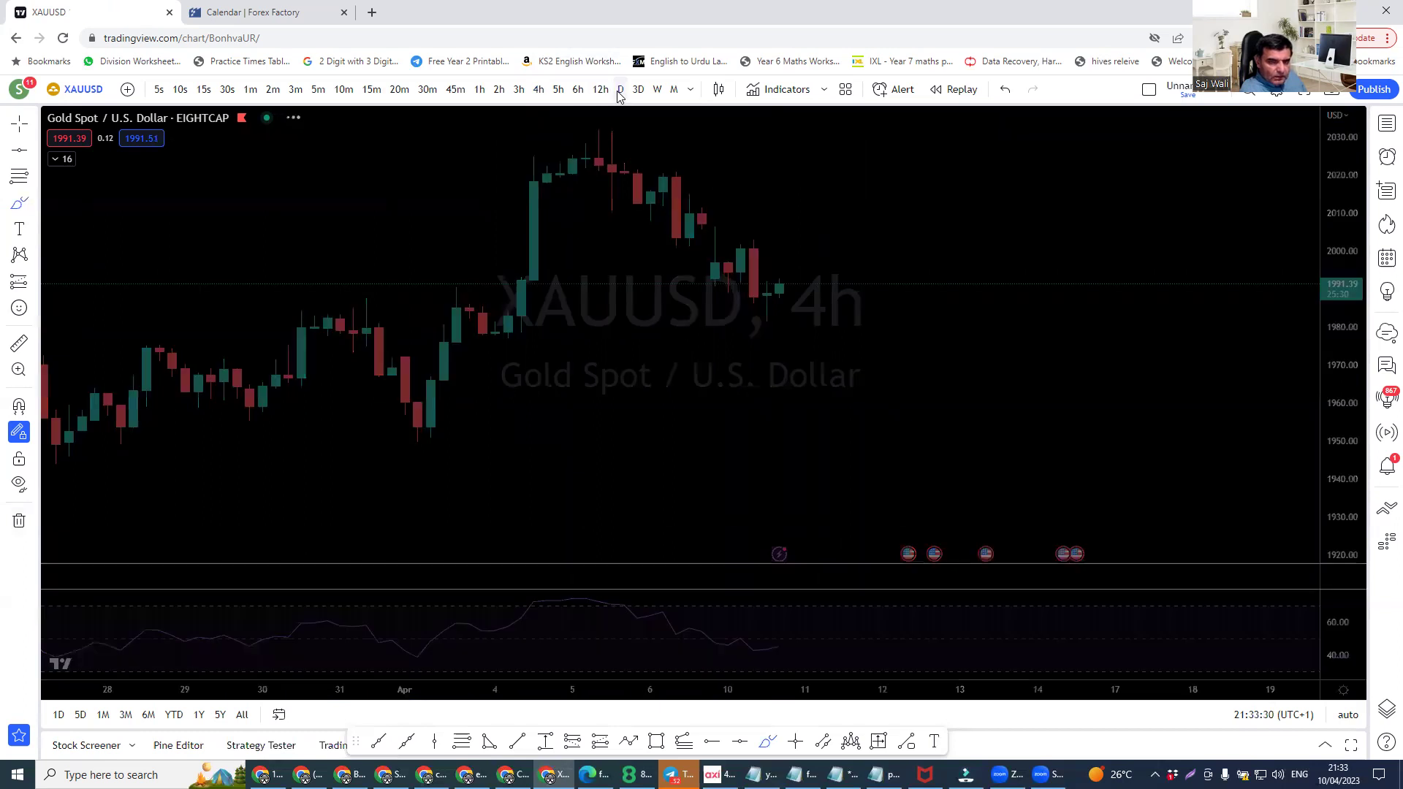
left_click(658, 94)
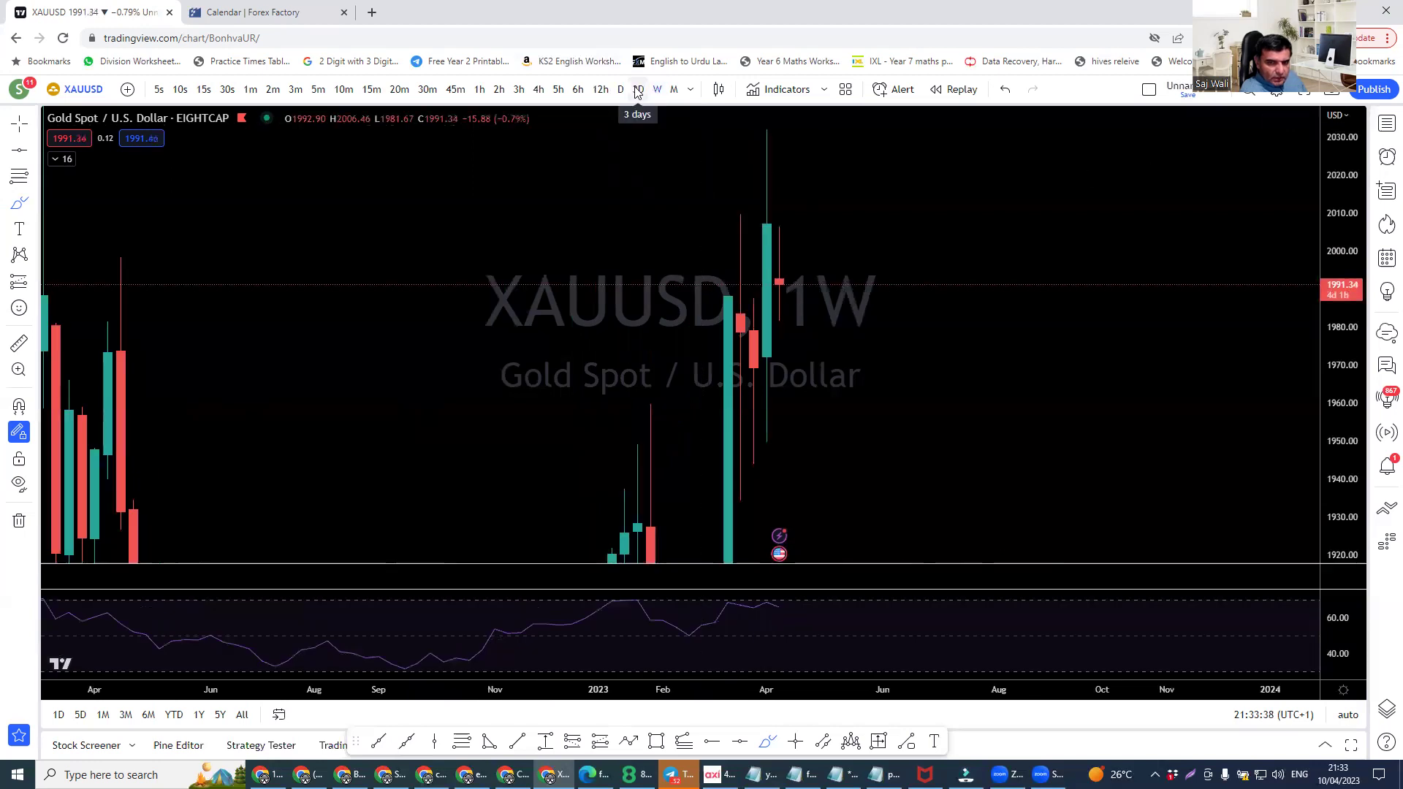
left_click(674, 92)
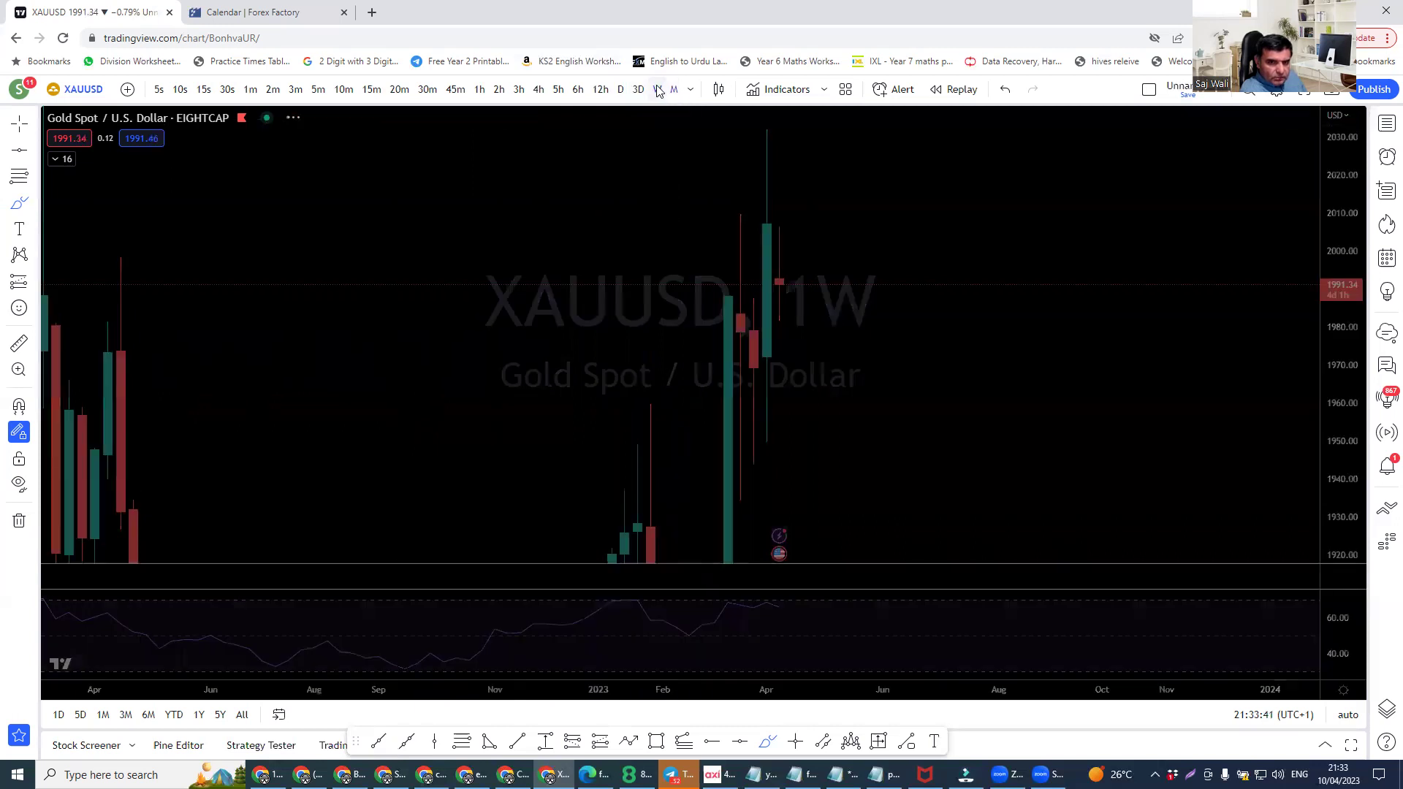
left_click(633, 90)
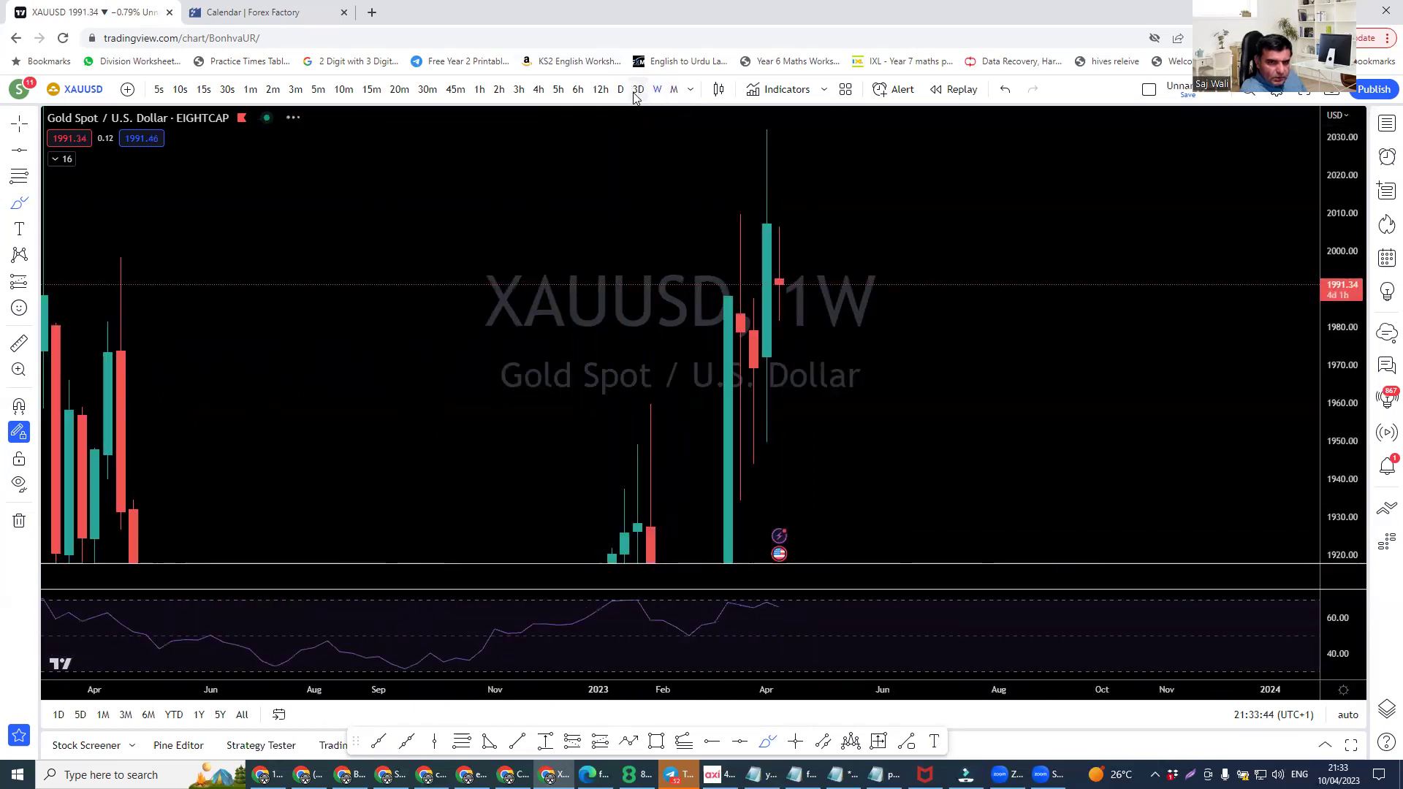
left_click(578, 91)
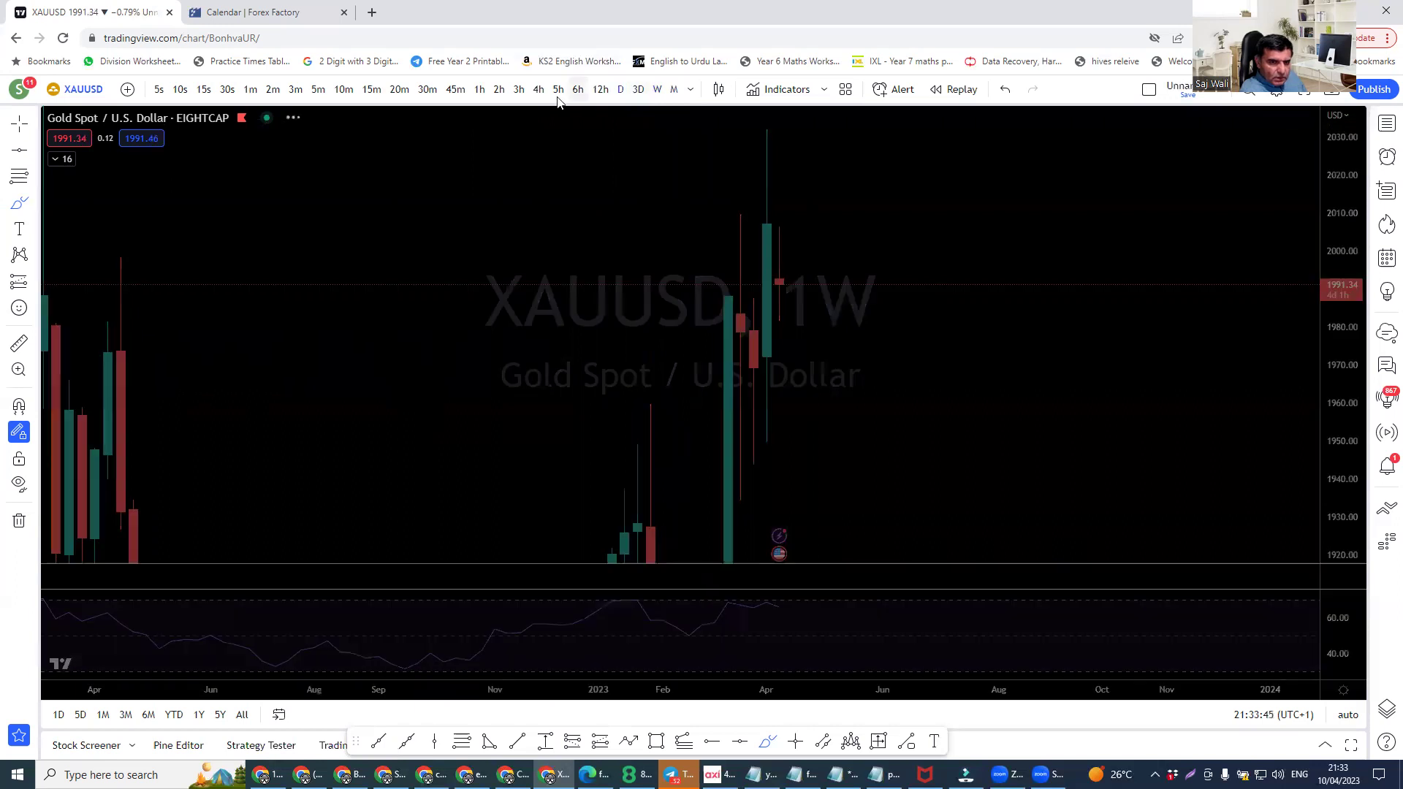
- Set the chart to the 1-hour timeframe and brush a flat resistance zone around 2000 at the latest swing high
left_click(478, 92)
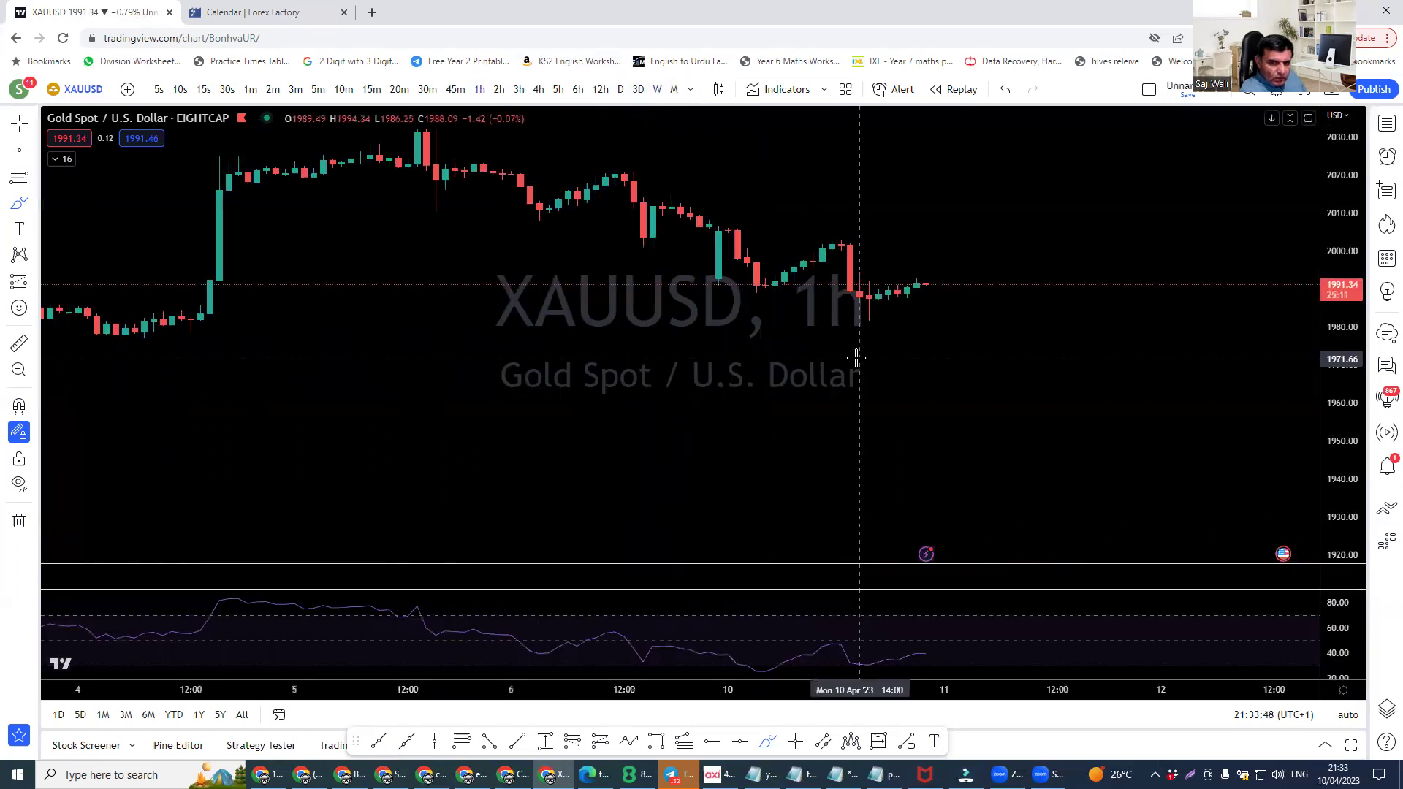
scroll(856, 357, "down", 2)
scroll(855, 358, "down", 2)
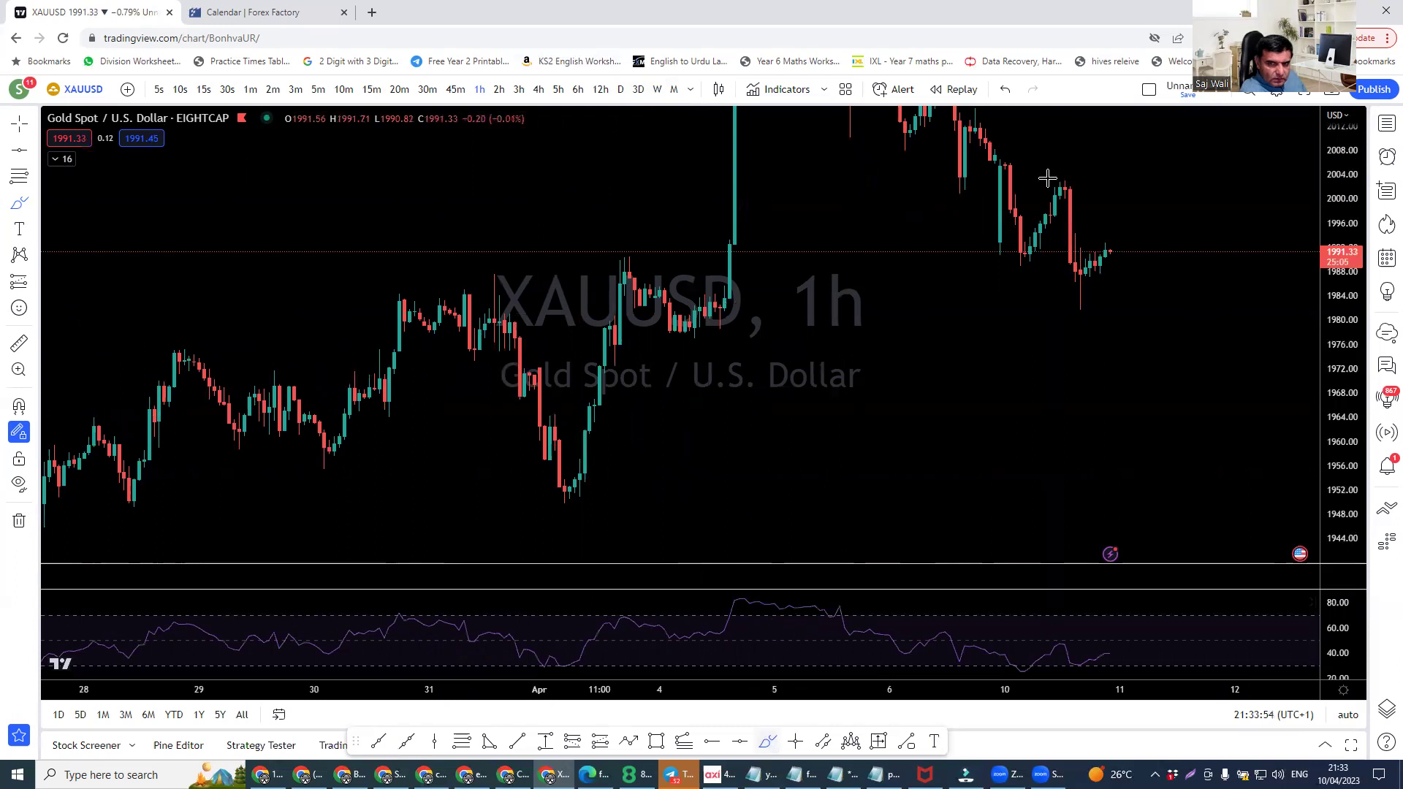
mouse_move(1053, 198)
left_mouse_down()
mouse_move(1128, 185)
mouse_move(1206, 196)
left_mouse_up()
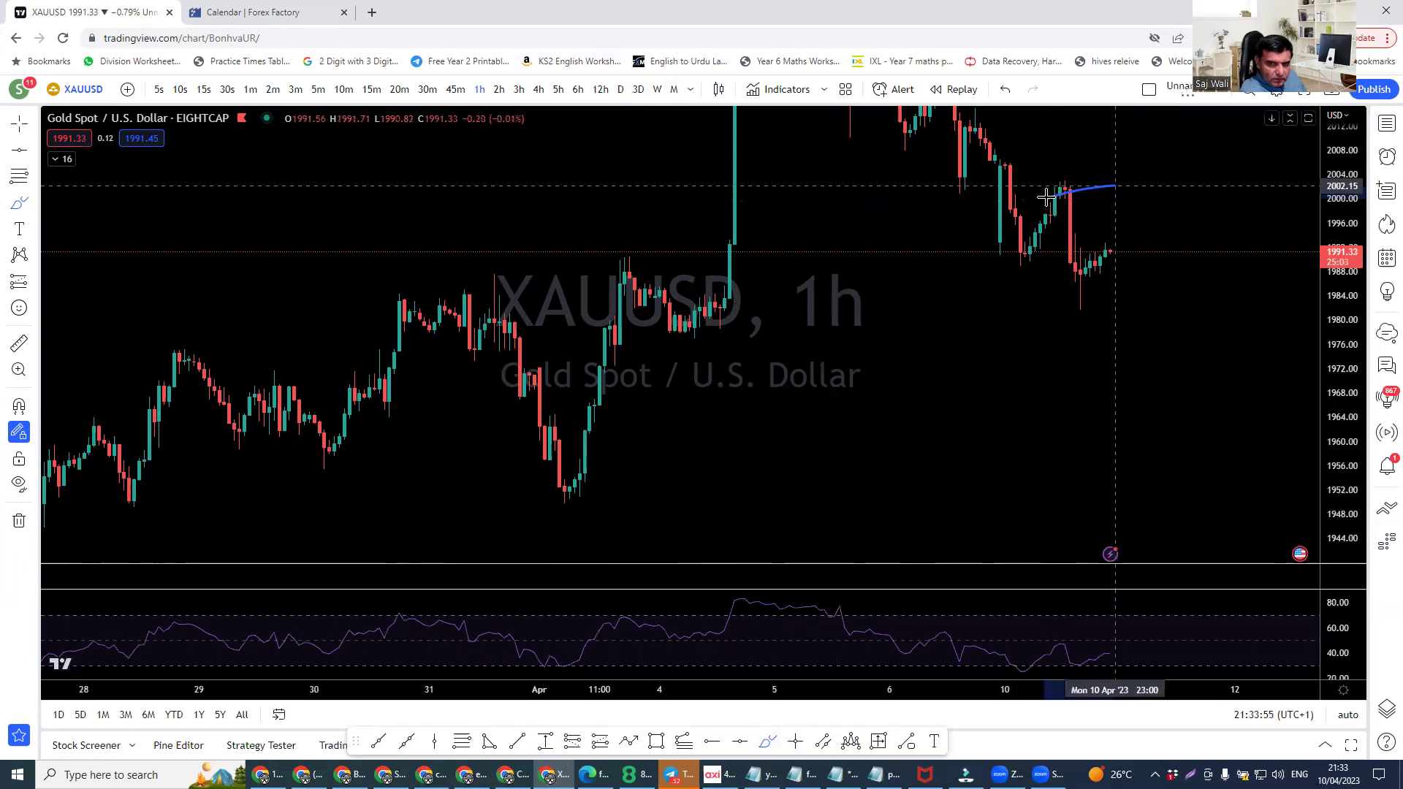
left_click_drag(1046, 197, 1161, 198)
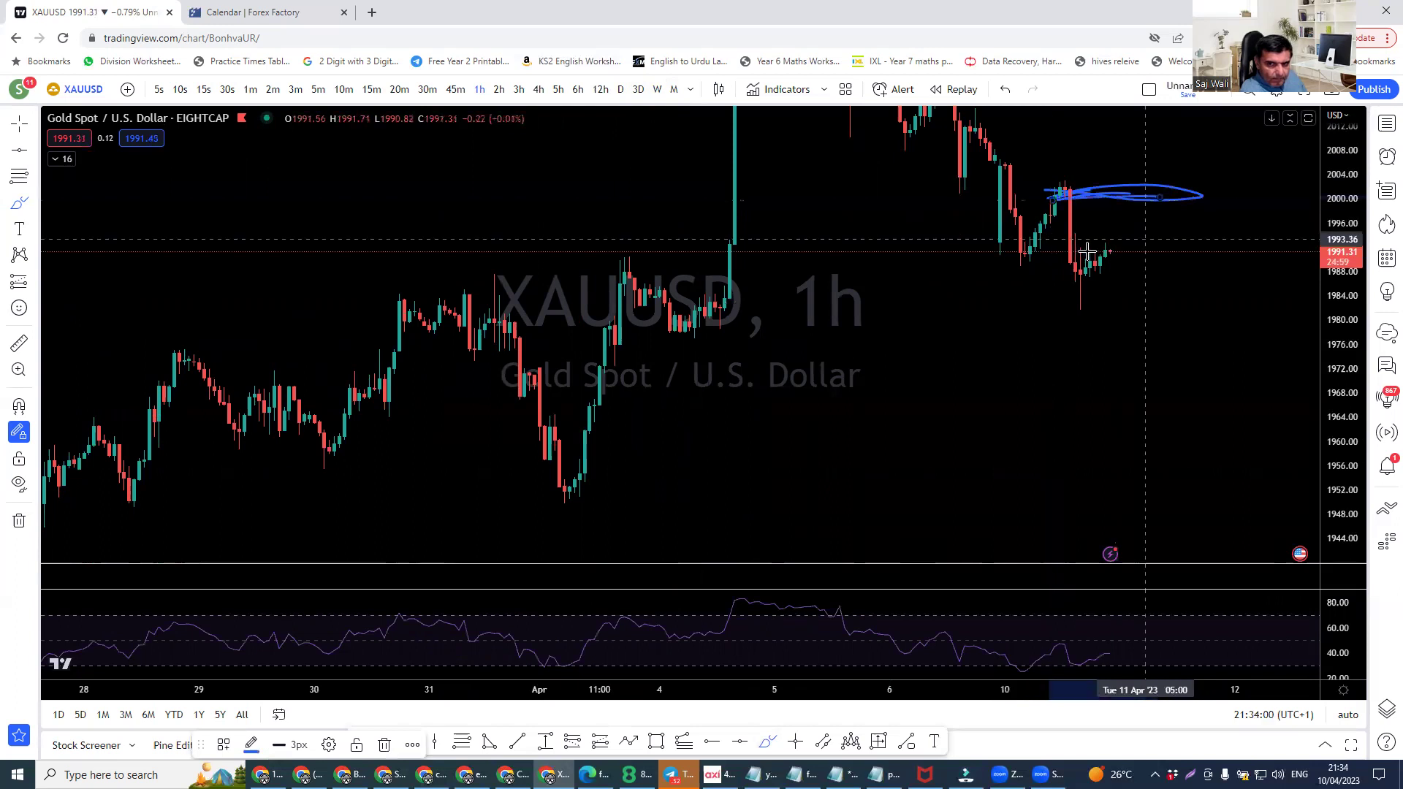
- Sketch a projected price path from the latest candle up to the 2000 zone, through a small pullback, to about 2010
left_click_drag(1111, 252, 1186, 211)
left_click_drag(1347, 185, 1346, 214)
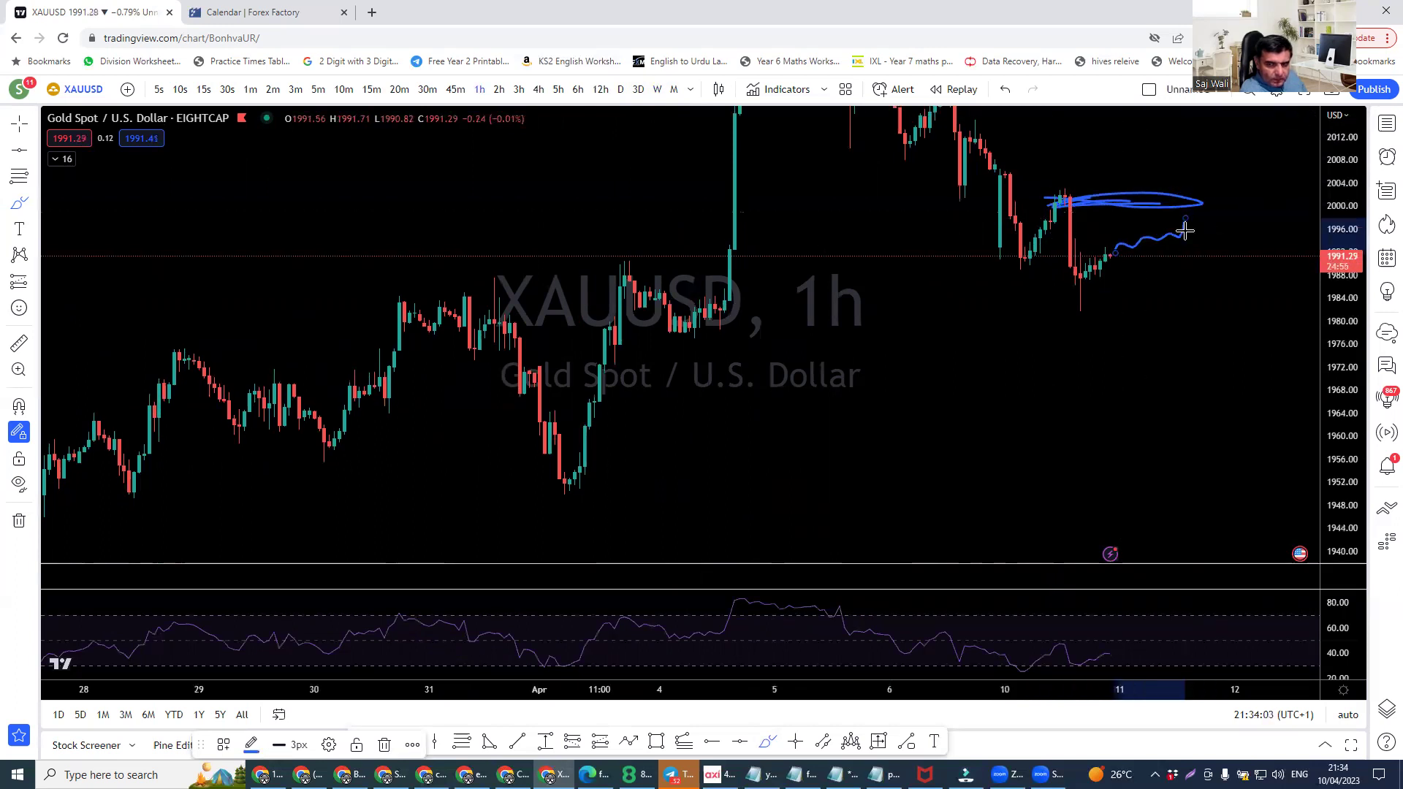
left_click_drag(1184, 229, 1262, 146)
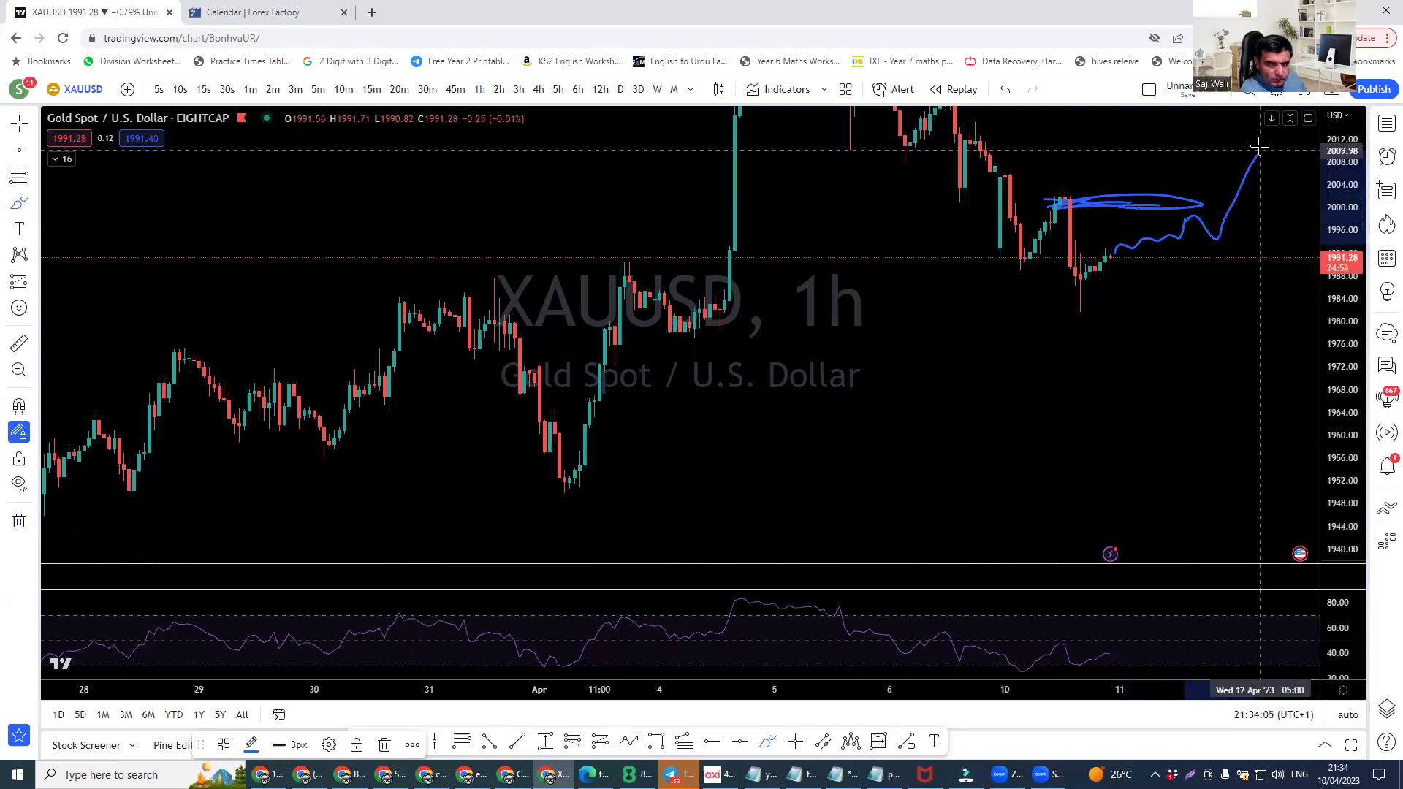
left_click_drag(1324, 240, 1324, 334)
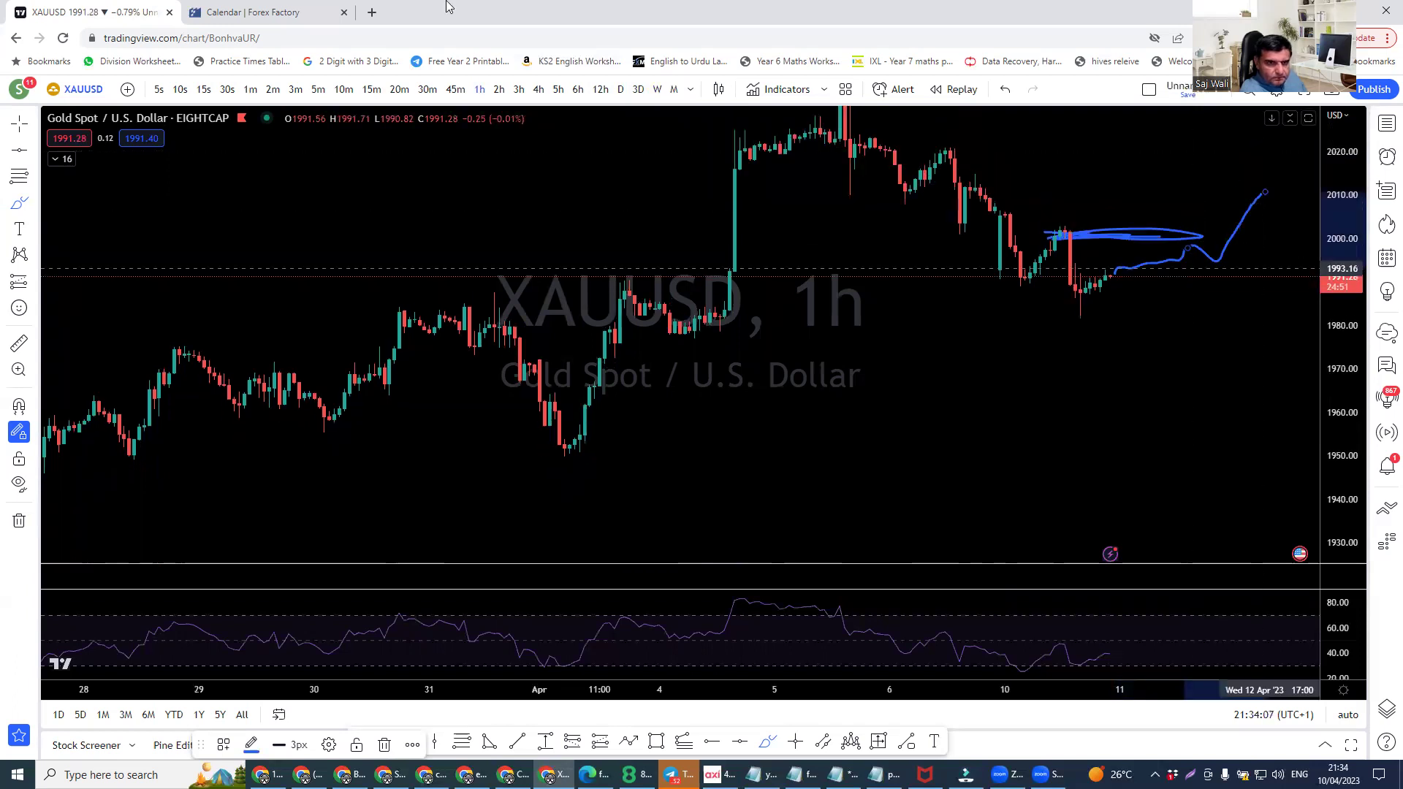
- Remove the existing drawings and brush a support line at about 1981 from the March 30 candles to April 11
left_click(71, 528)
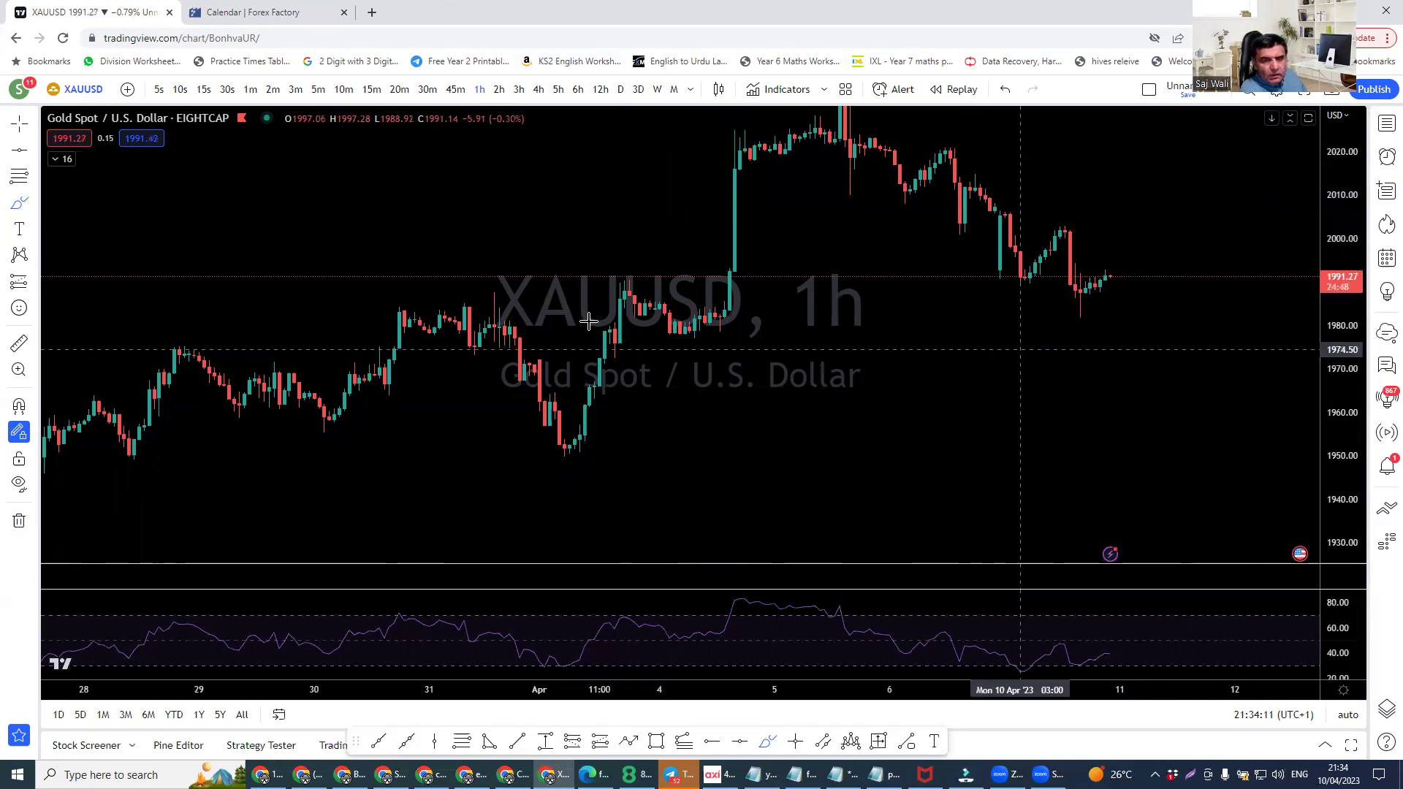
left_click_drag(380, 321, 1181, 320)
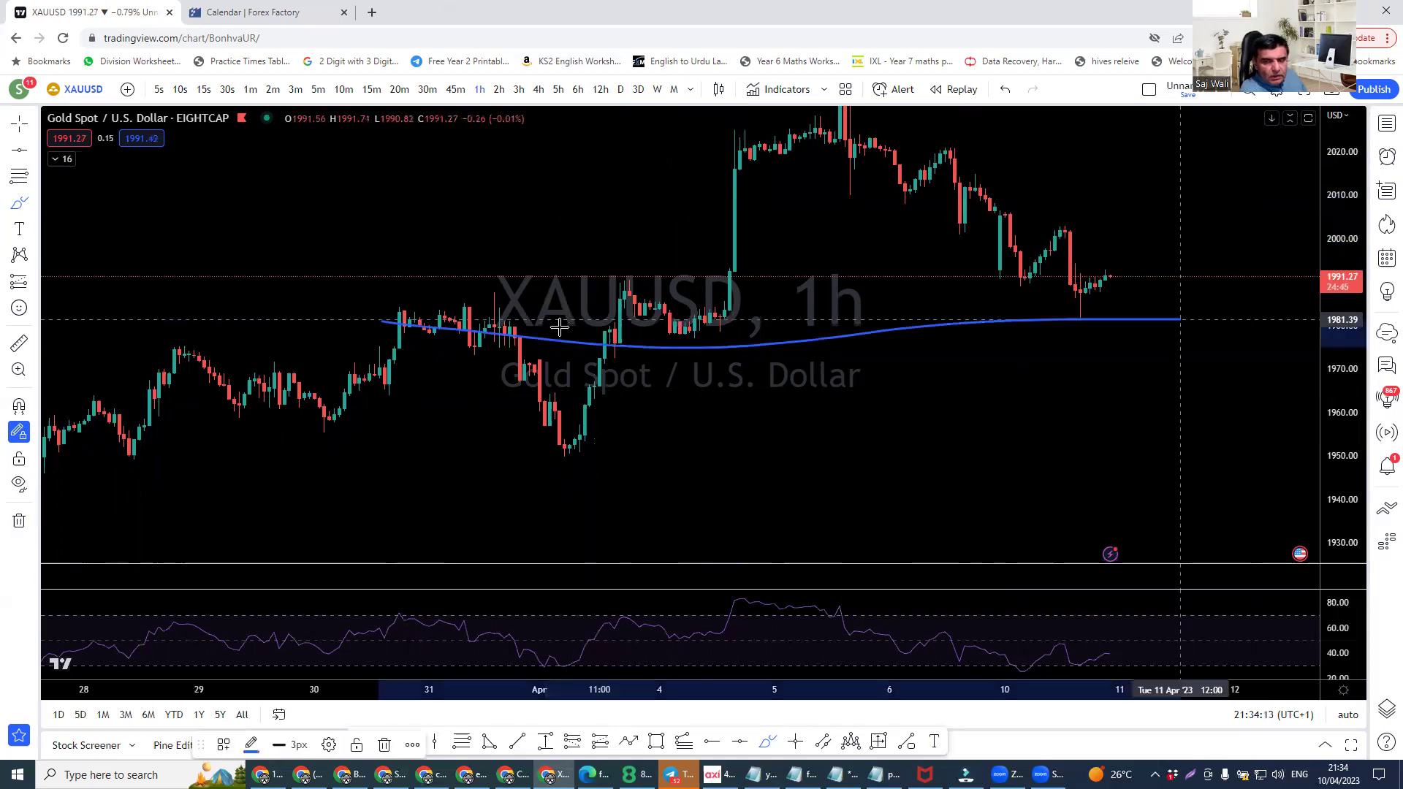
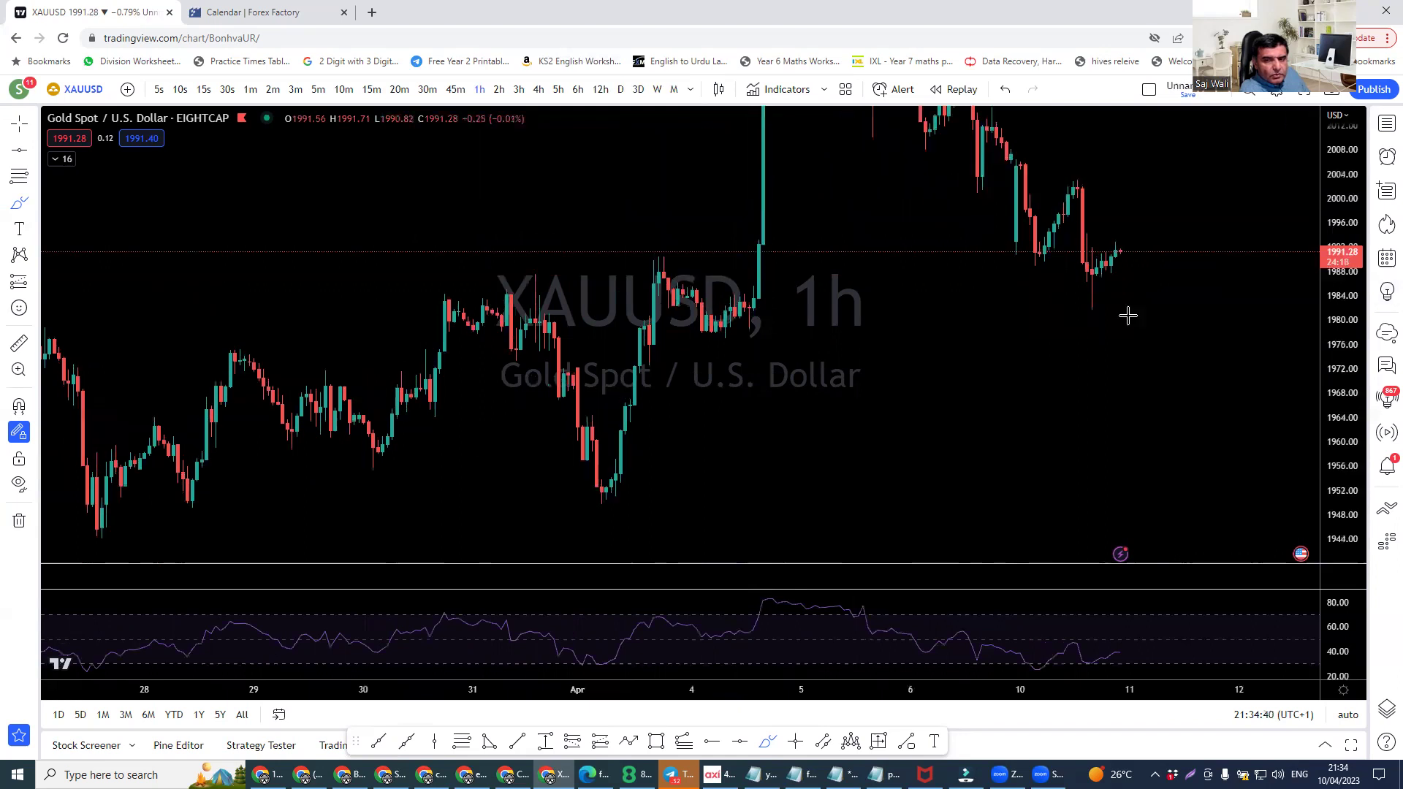
- Brush the April 4 rally's rise and a horizontal support line at about 2010 beneath the following consolidation
scroll(1003, 388, "up", 3)
left_click_drag(1339, 223, 1347, 285)
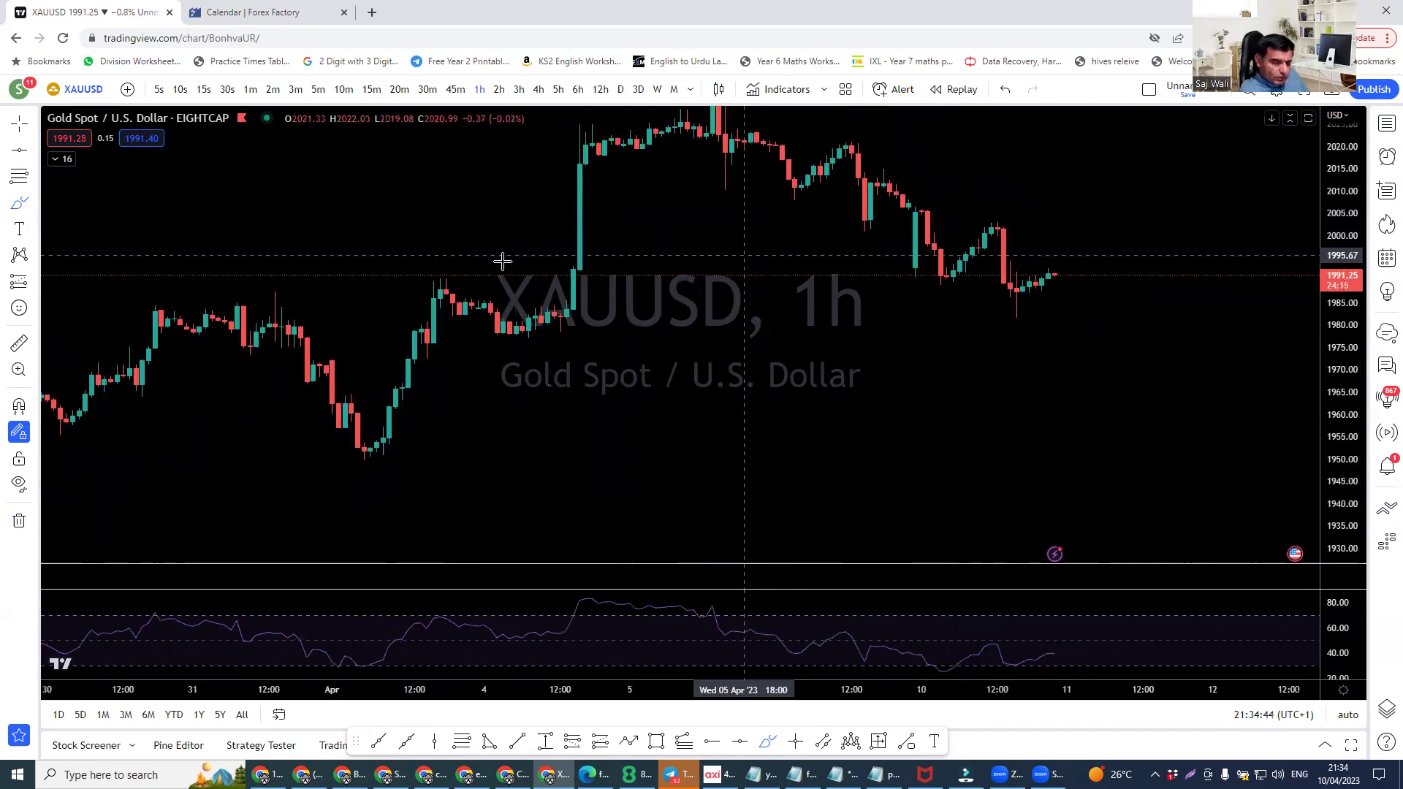
scroll(504, 292, "down", 2)
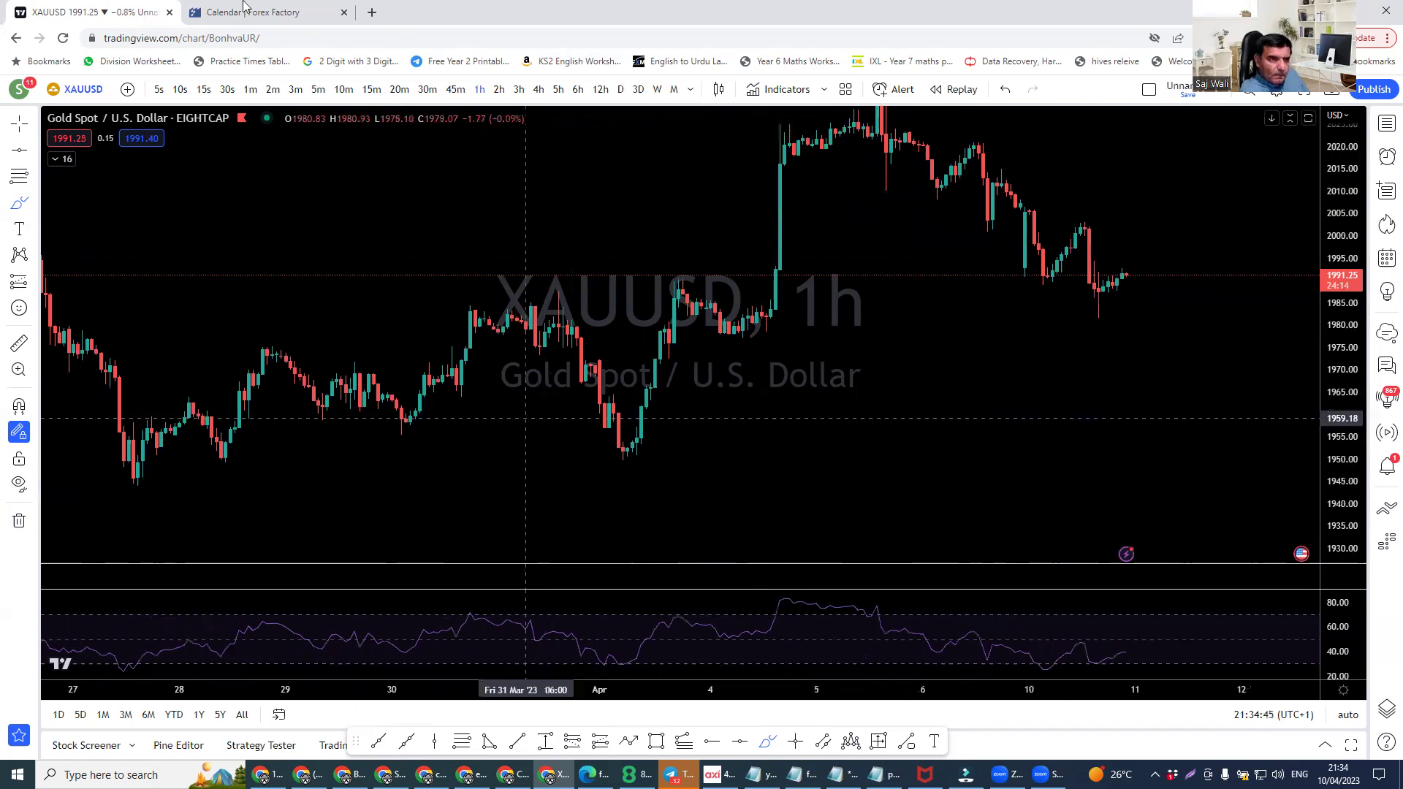
scroll(525, 418, "down", 1)
scroll(1060, 397, "up", 1)
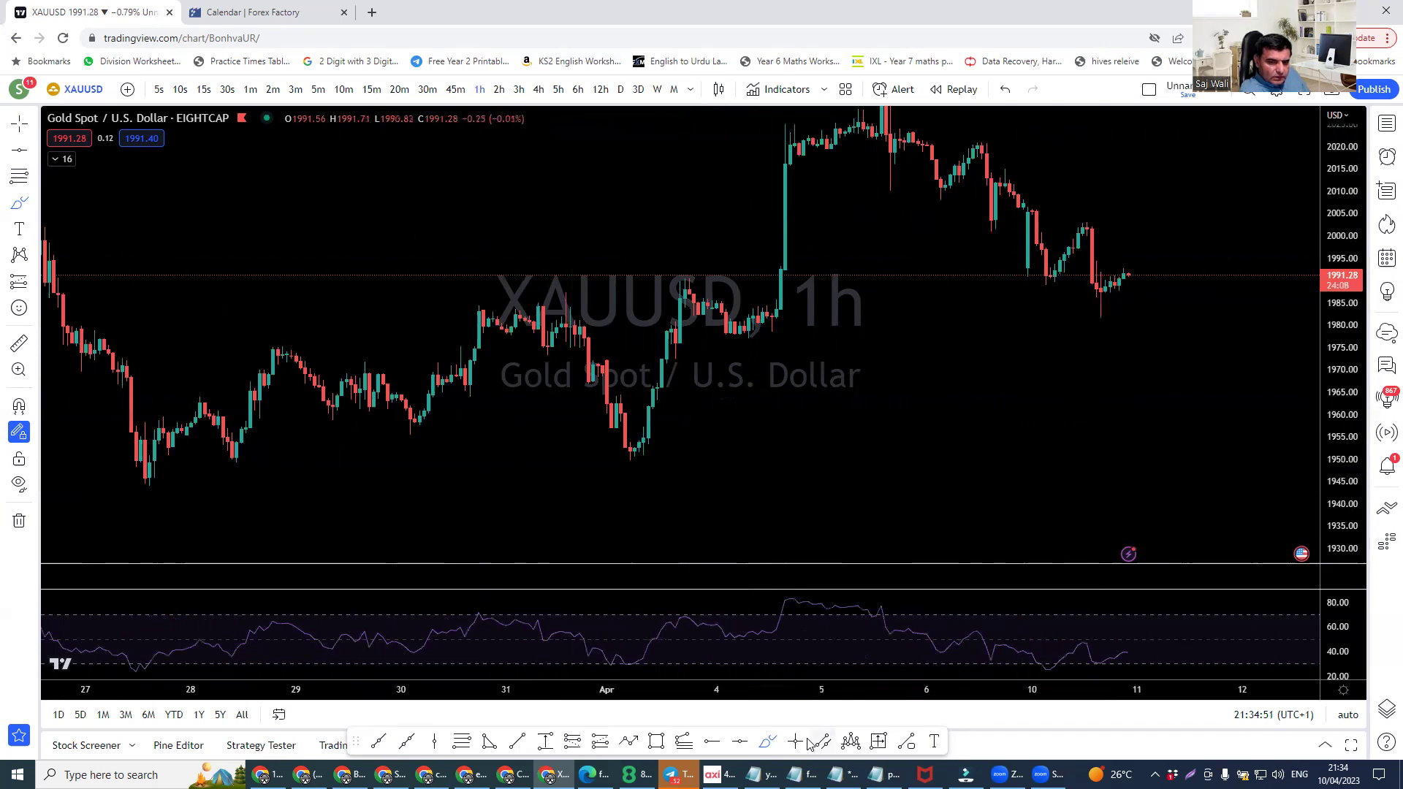
left_click_drag(1341, 192, 1350, 251)
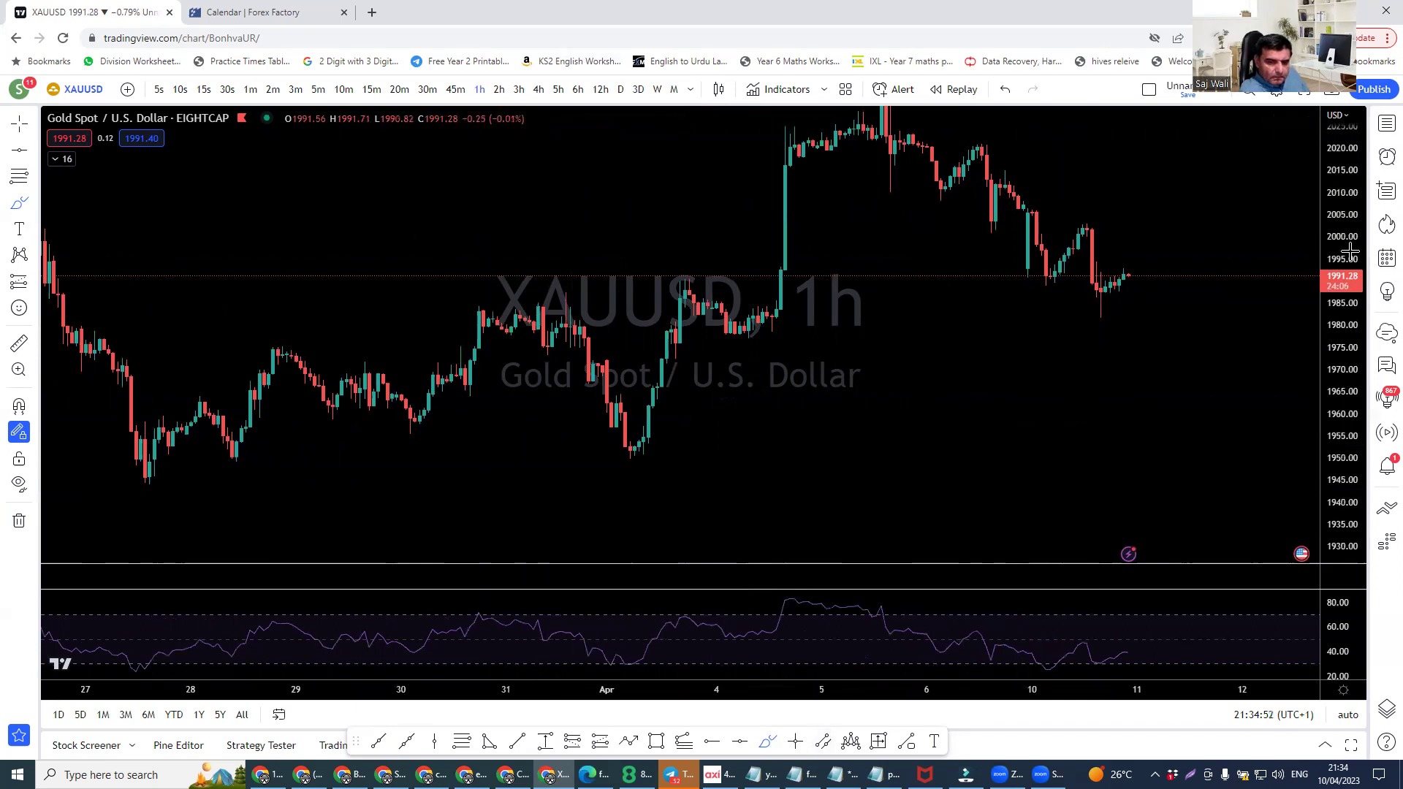
mouse_move(773, 320)
left_mouse_down()
mouse_move(813, 178)
mouse_move(861, 172)
left_mouse_up()
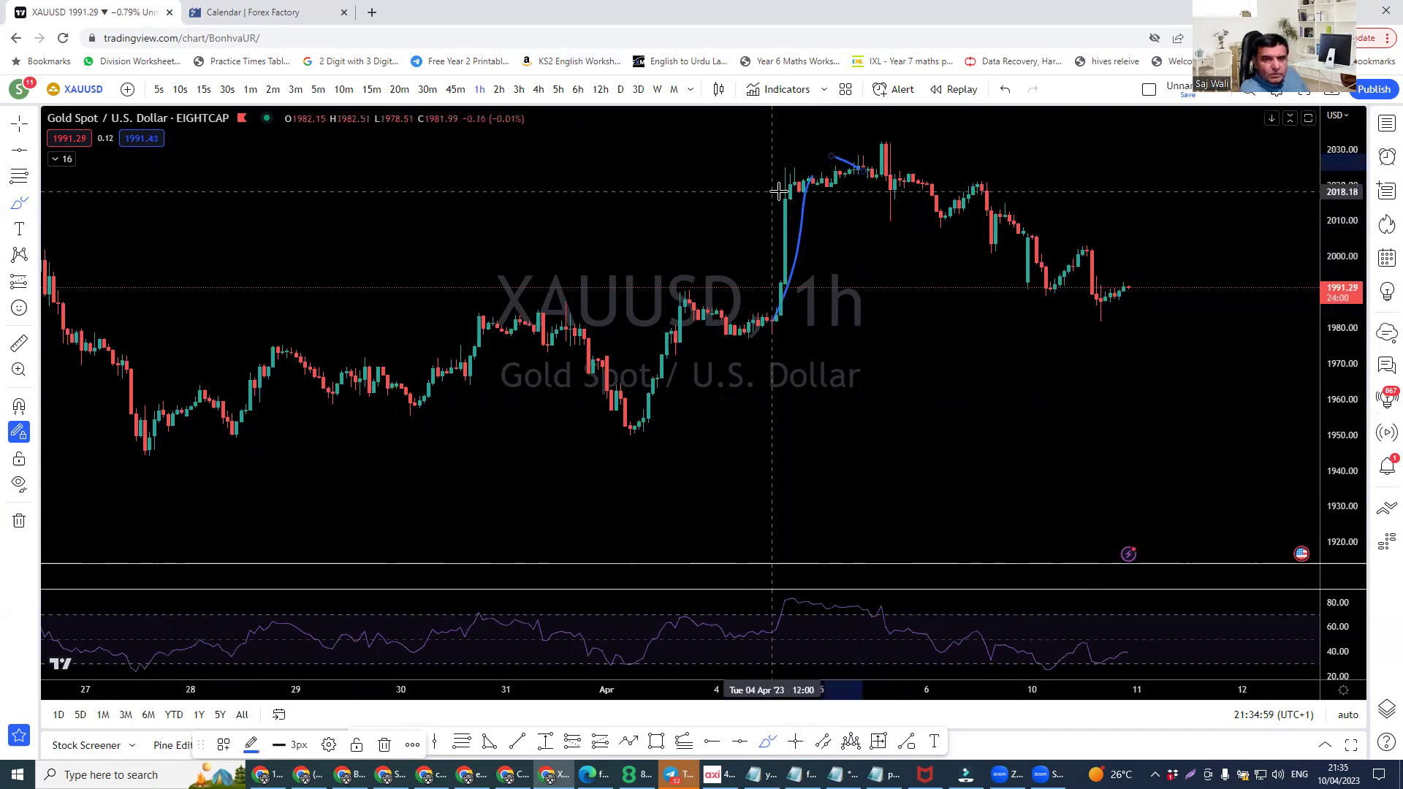
mouse_move(795, 219)
left_mouse_down()
mouse_move(959, 224)
mouse_move(744, 214)
left_mouse_up()
- Brush the stepped decline into April 10 with its horizontal levels, and sketch a projected path dipping to about 1980 and rising to about 2025
mouse_move(997, 241)
left_mouse_down()
mouse_move(1009, 216)
mouse_move(1028, 323)
left_mouse_up()
mouse_move(1005, 244)
left_mouse_down()
mouse_move(984, 235)
mouse_move(1039, 233)
mouse_move(978, 235)
mouse_move(1048, 234)
mouse_move(1031, 239)
left_mouse_up()
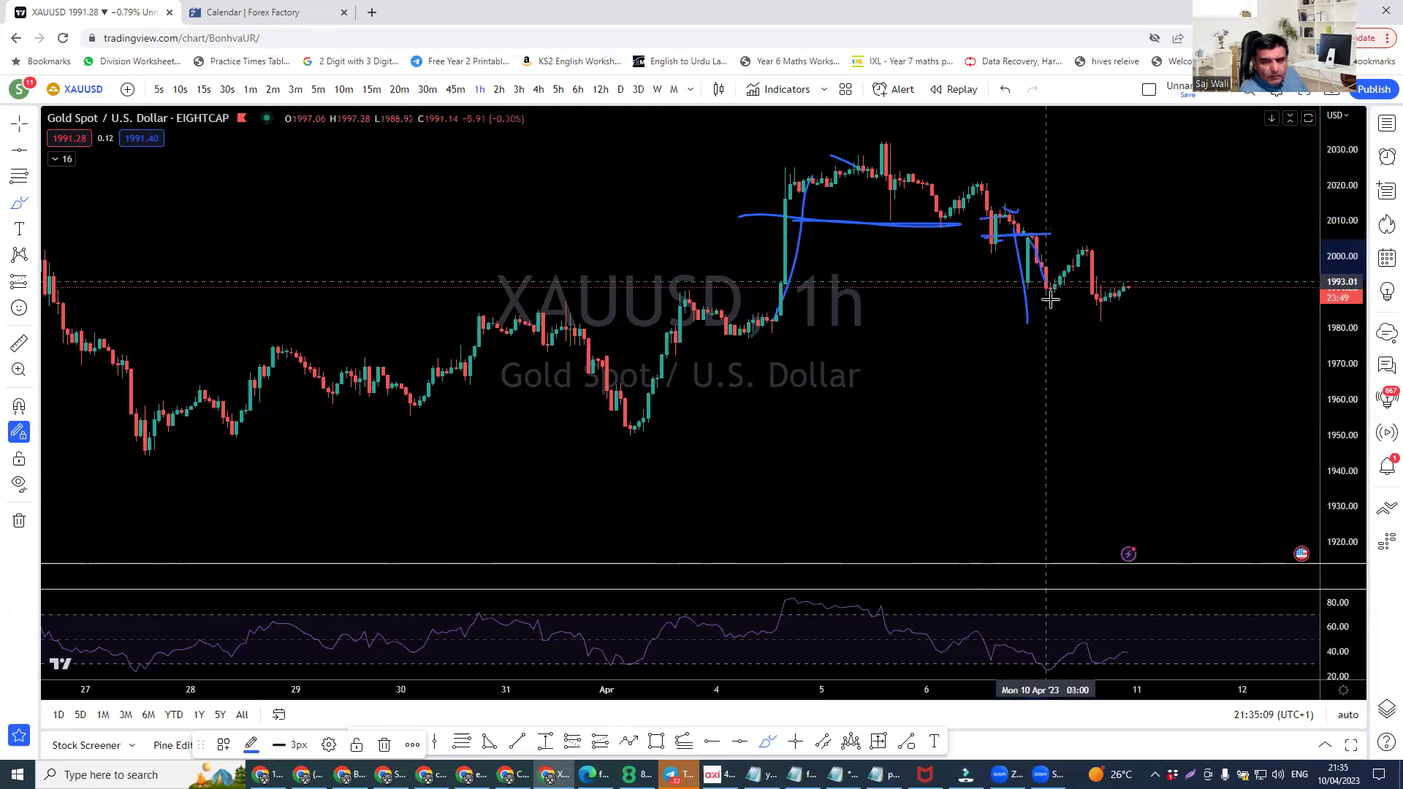
left_click_drag(1021, 285, 1059, 286)
mouse_move(1019, 238)
left_mouse_down()
mouse_move(1093, 240)
mouse_move(1050, 244)
mouse_move(1092, 247)
mouse_move(1114, 317)
left_mouse_up()
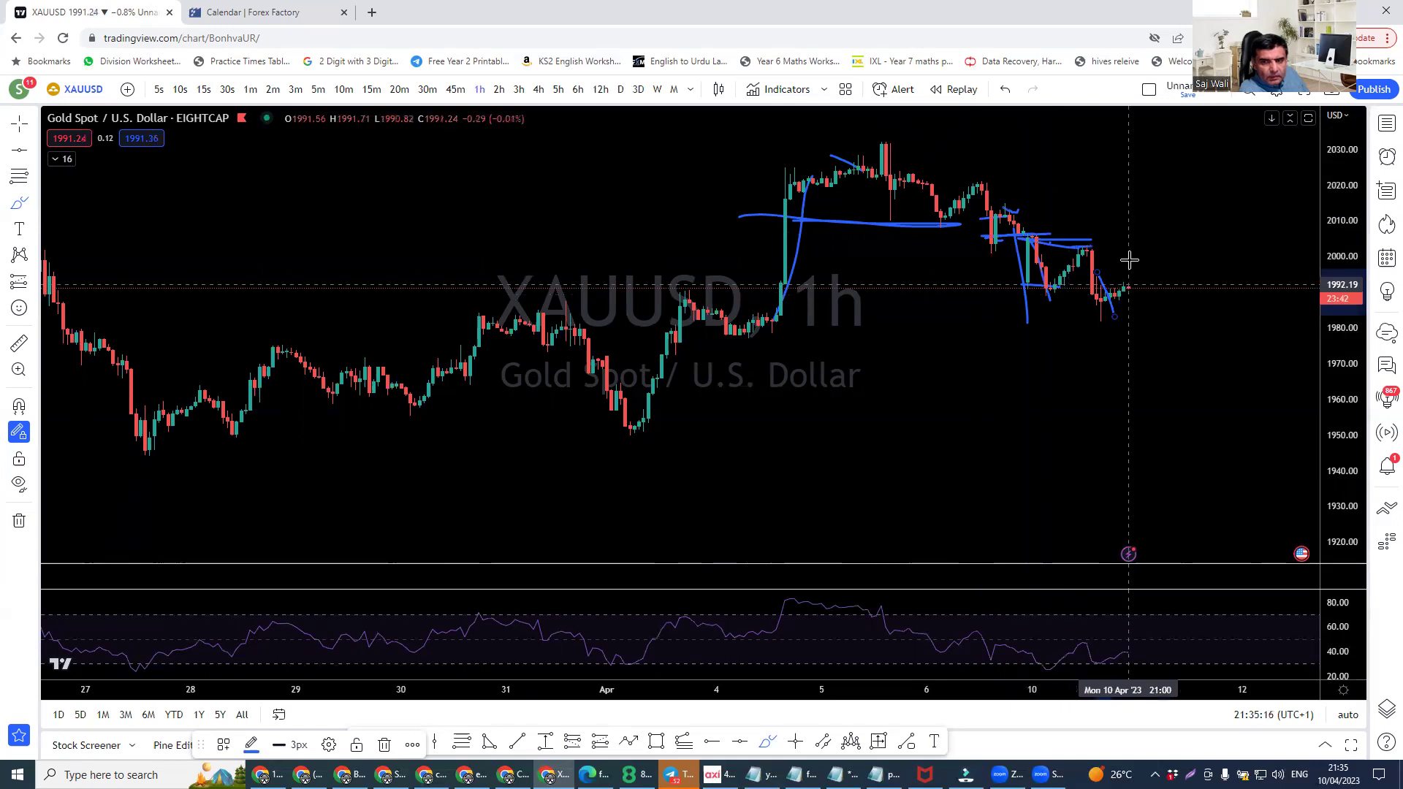
mouse_move(1088, 261)
left_mouse_down()
mouse_move(1138, 260)
mouse_move(1153, 326)
mouse_move(1242, 162)
left_mouse_up()
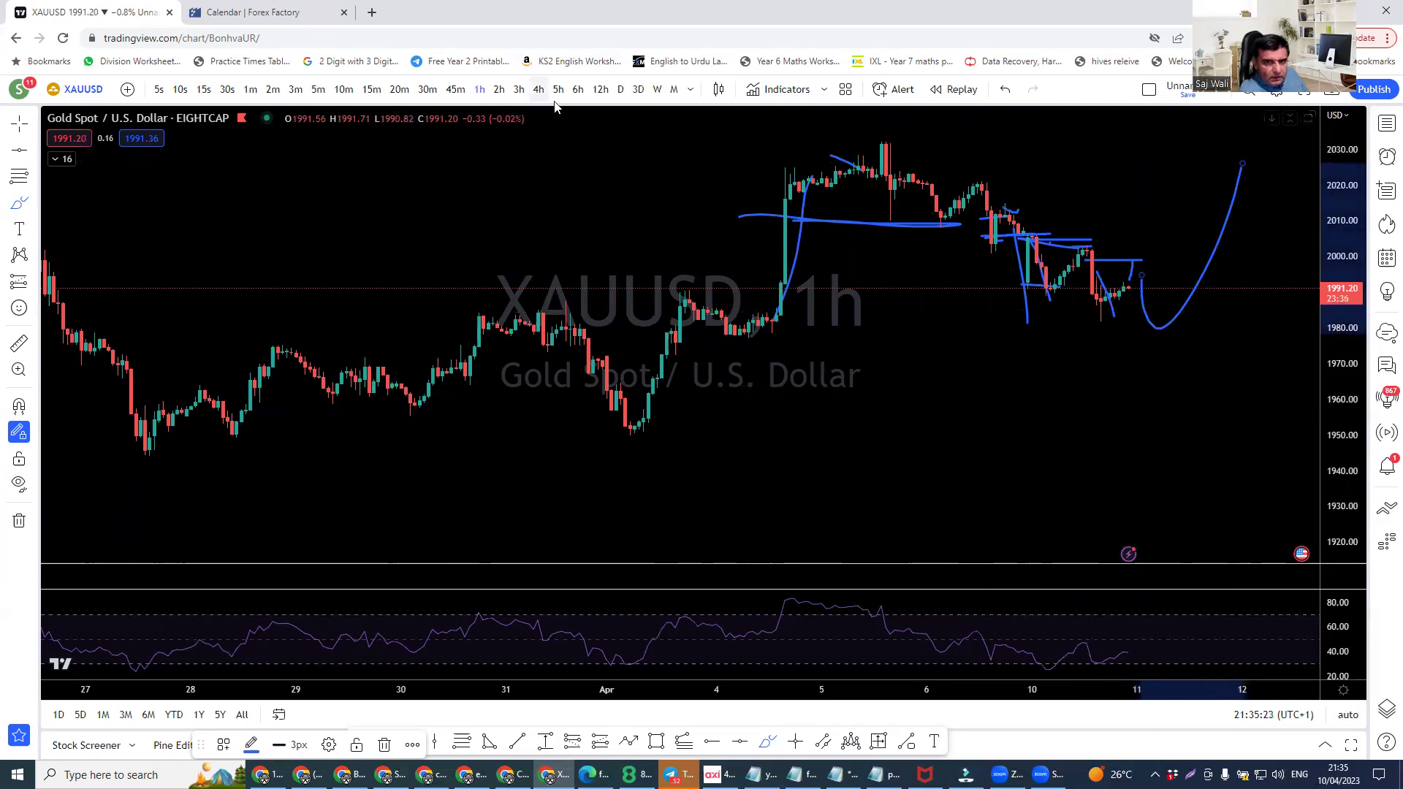
- Clear the drawings and, on the 4-hour timeframe, brush a support line near 1982 with arcs at the earlier March and April turning points
left_click(26, 521)
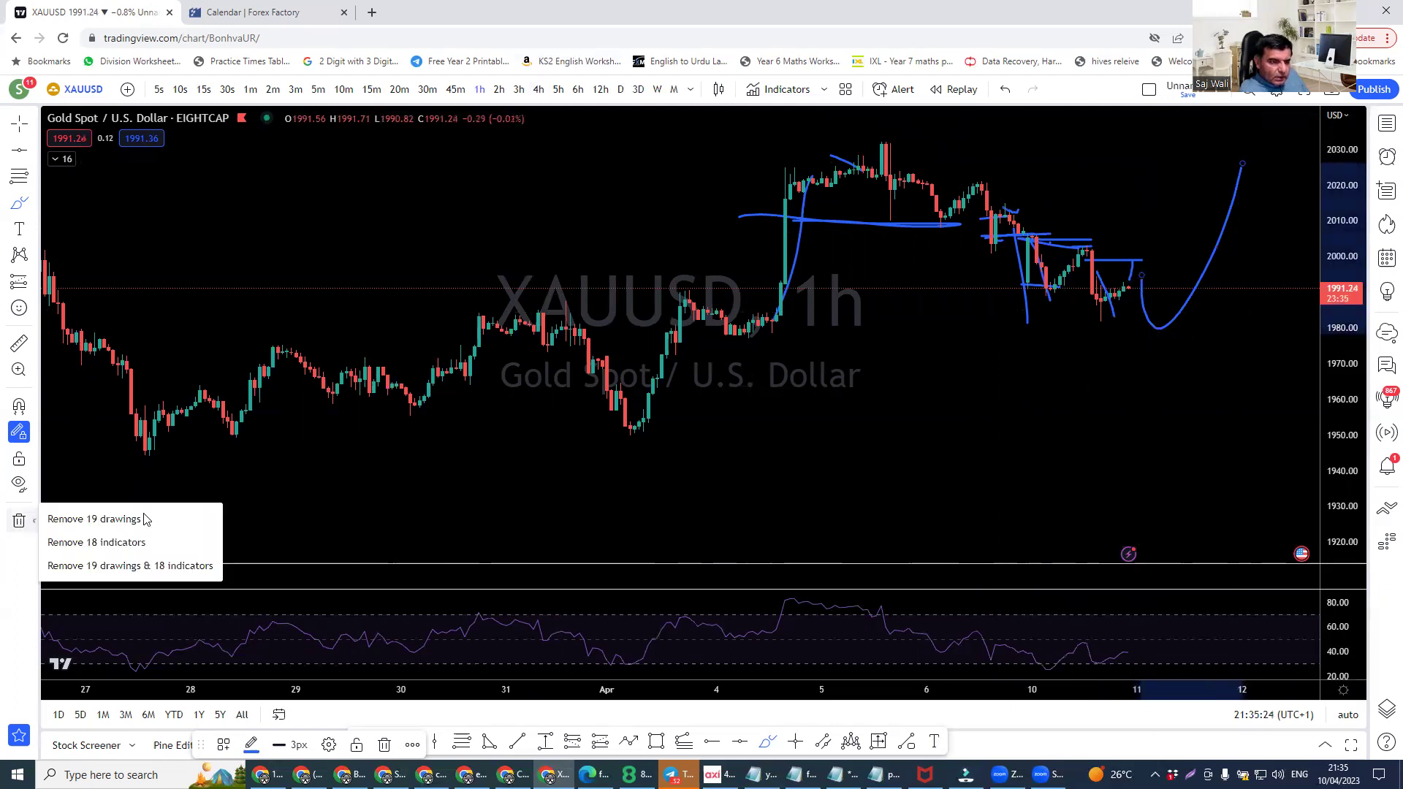
left_click(538, 91)
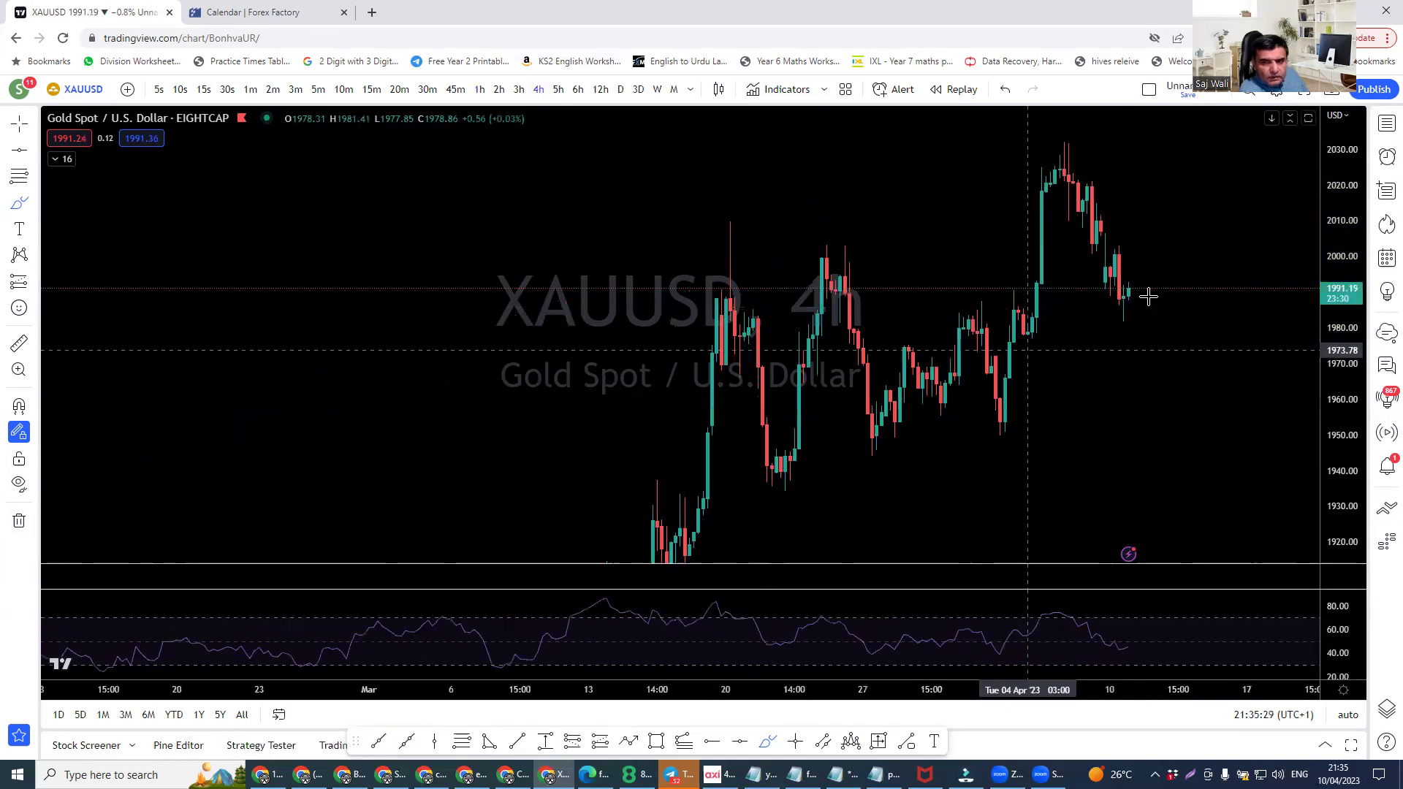
left_click_drag(948, 312, 1160, 322)
left_click_drag(1029, 313, 942, 303)
left_click_drag(837, 313, 858, 299)
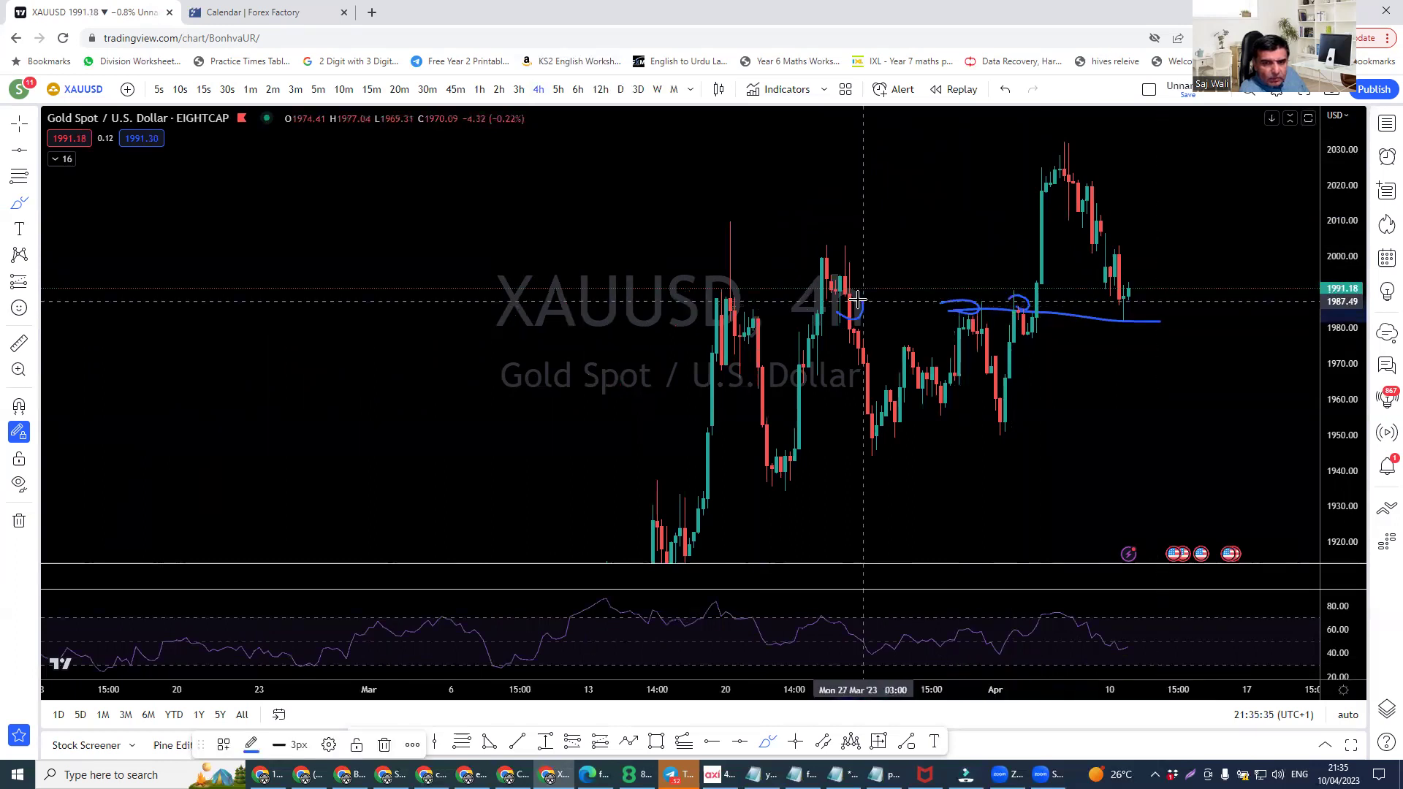
left_click_drag(729, 305, 763, 316)
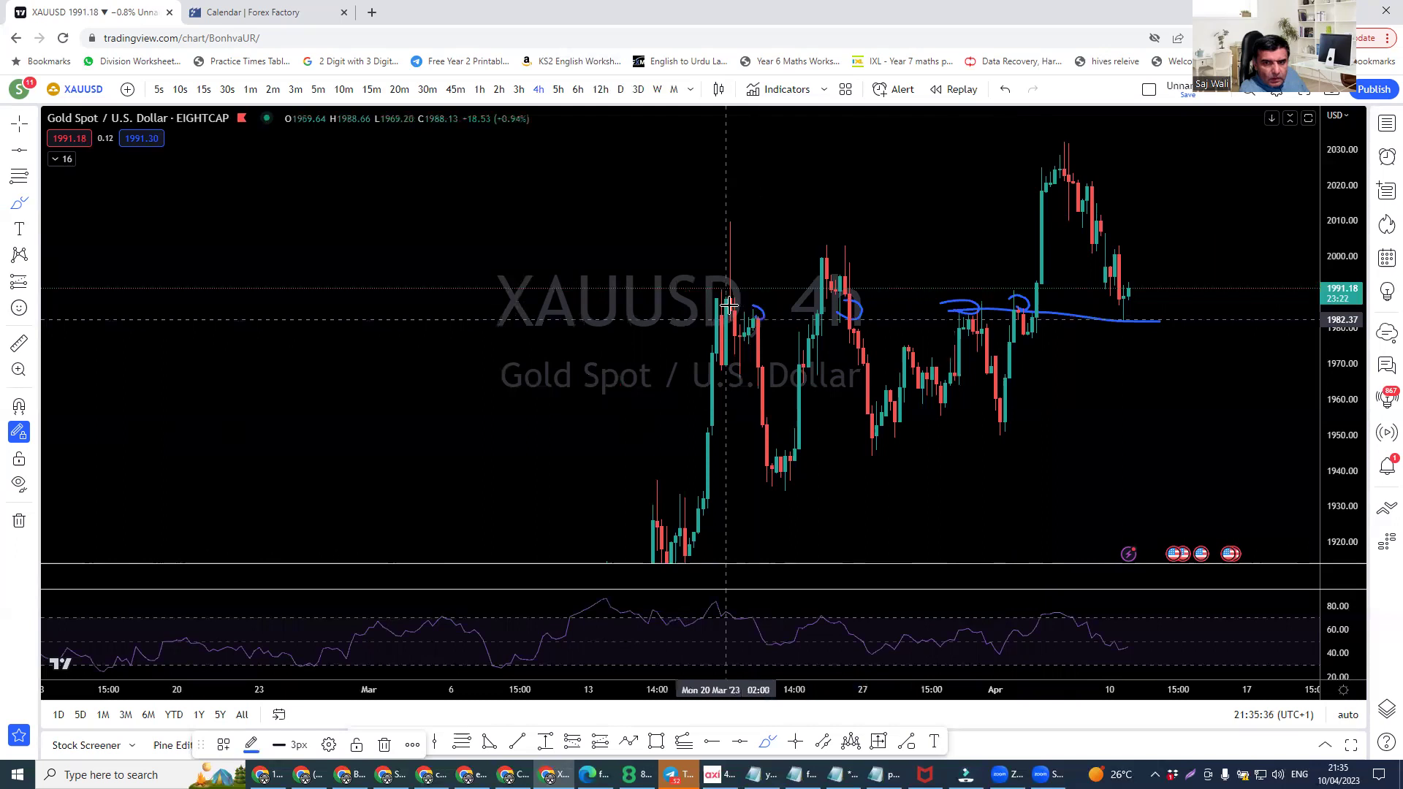
- Mark the latest low, sketch a projected rise from it to about 2015, and remove all drawings from the chart
left_click_drag(1131, 313, 1216, 202)
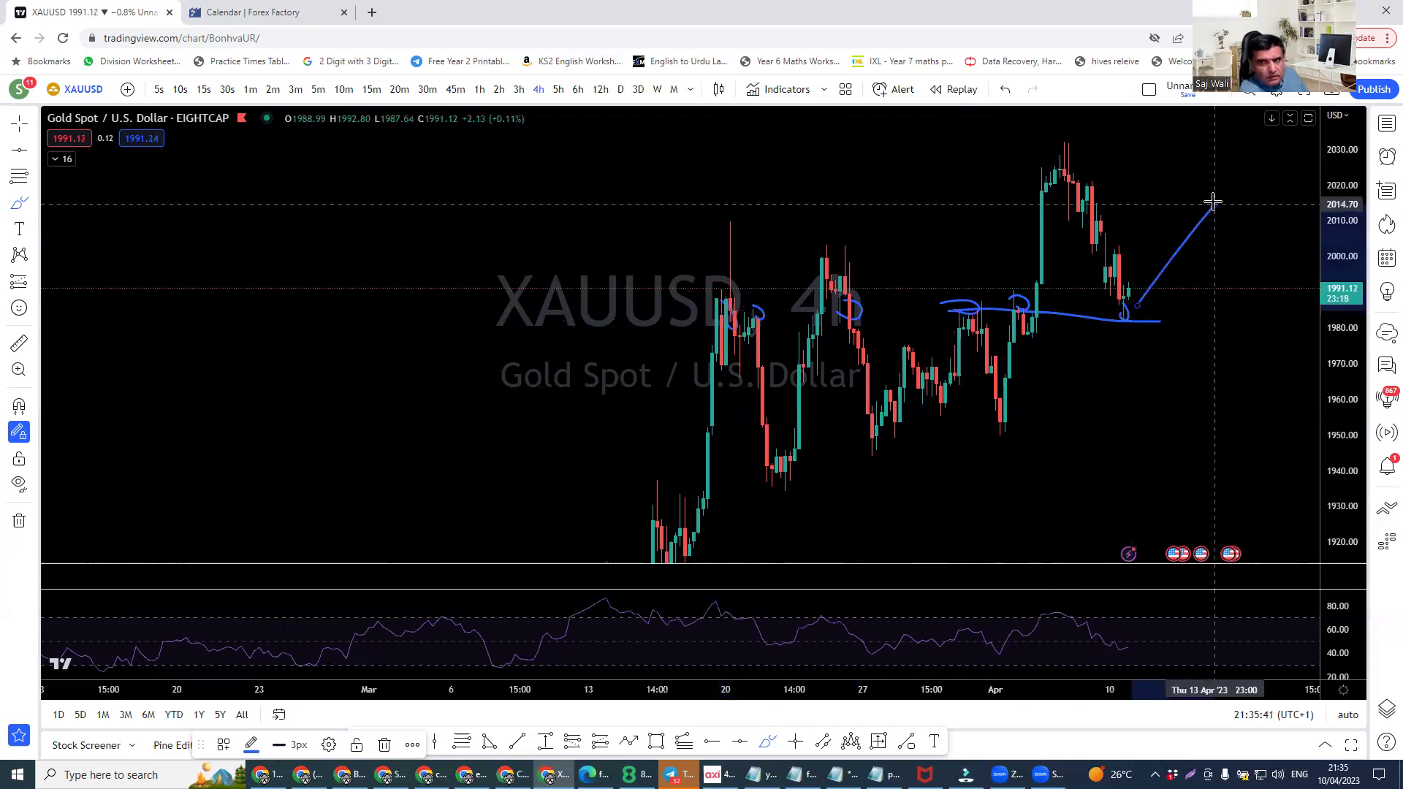
left_click(19, 520)
left_click(76, 520)
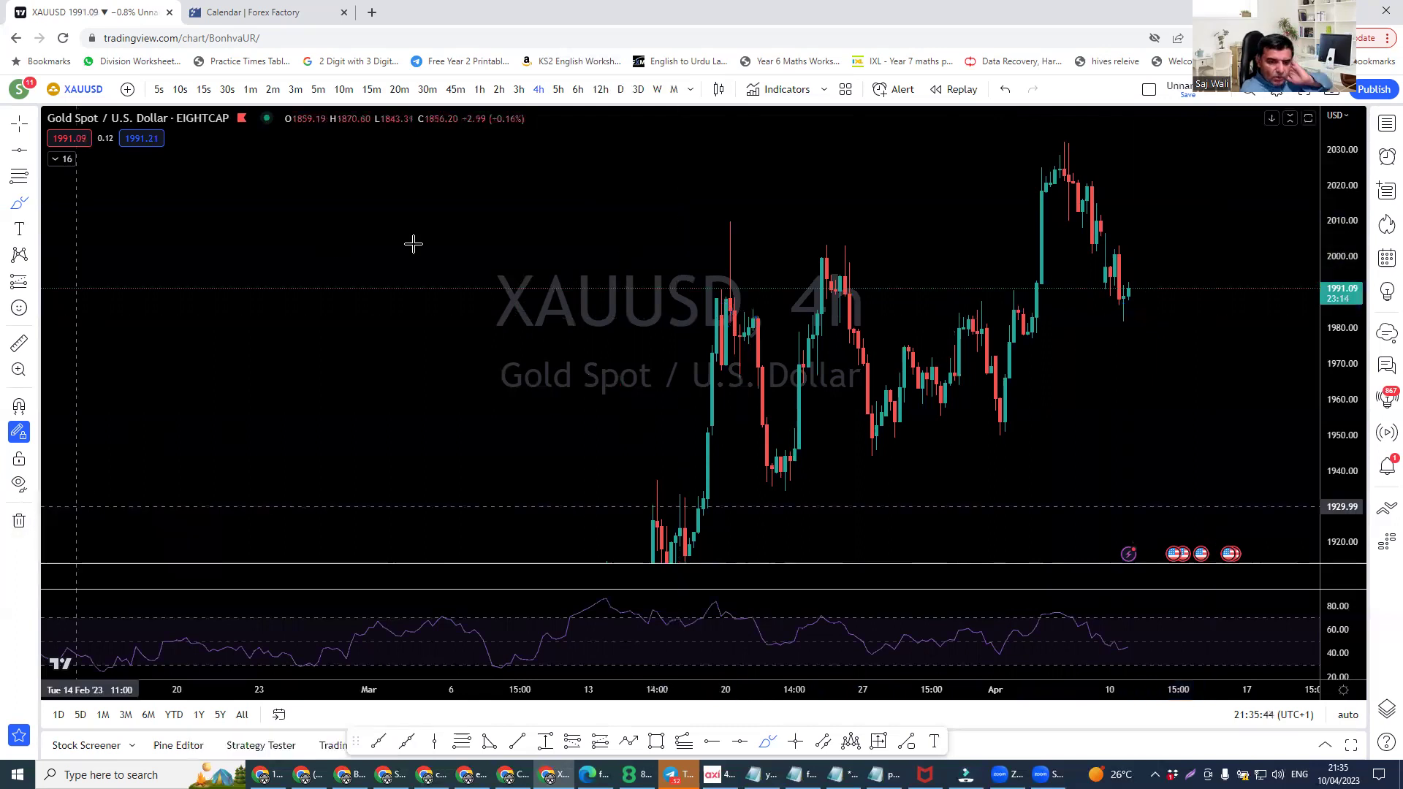